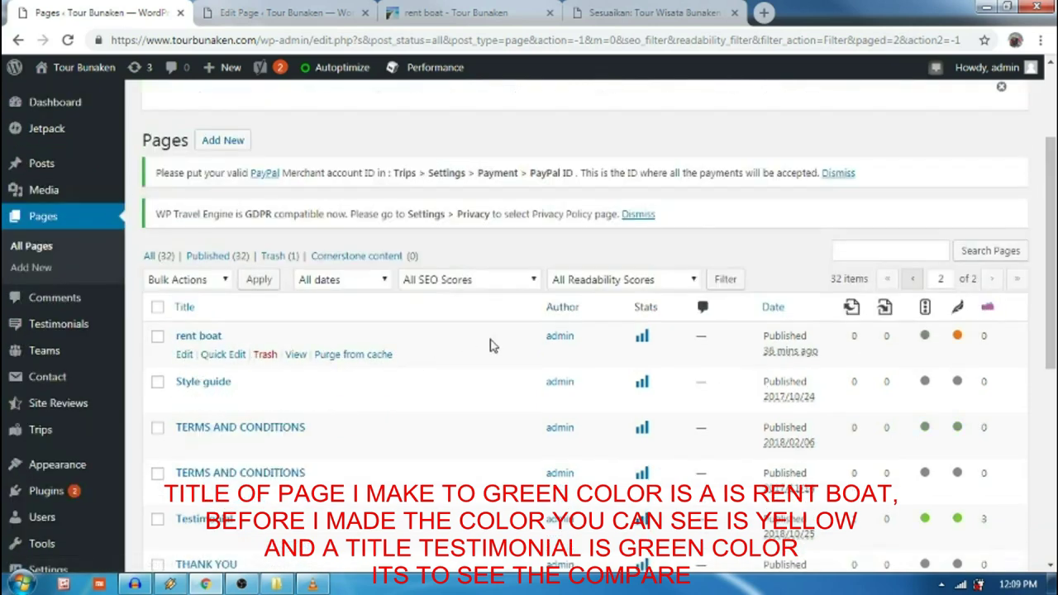
- Open the rent boat page for editing in a new tab and review its Yoast SEO section
right_click(181, 361)
click(211, 368)
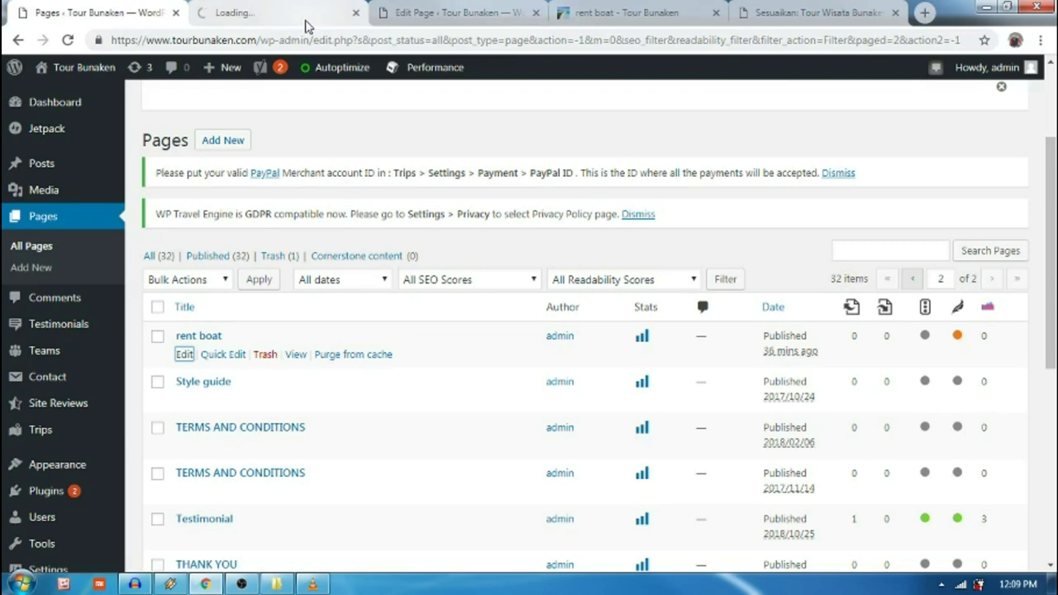
click(306, 23)
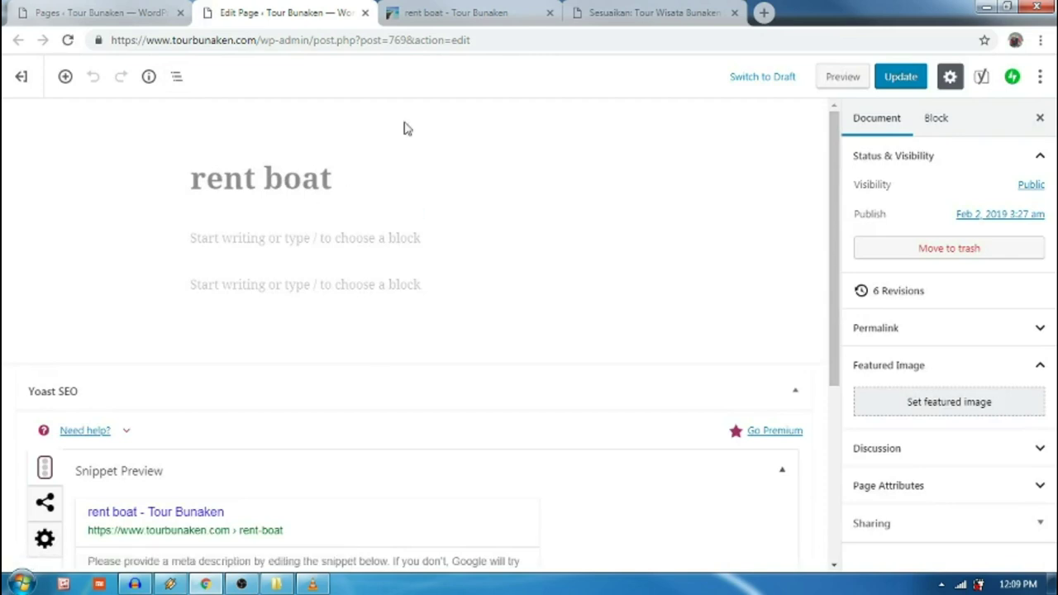
scroll(254, 192, down, 4)
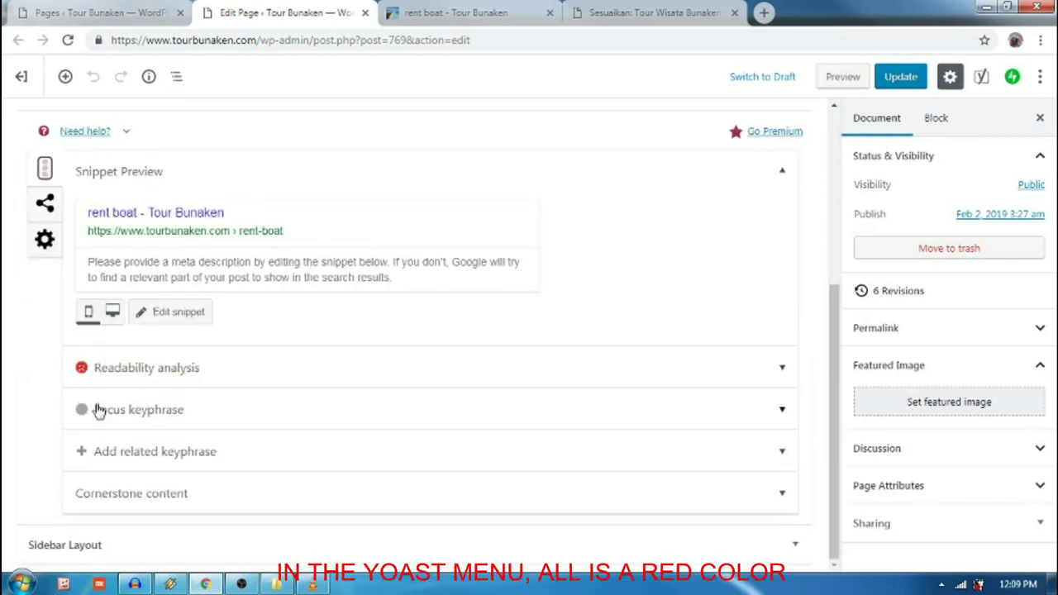
scroll(224, 324, up, 4)
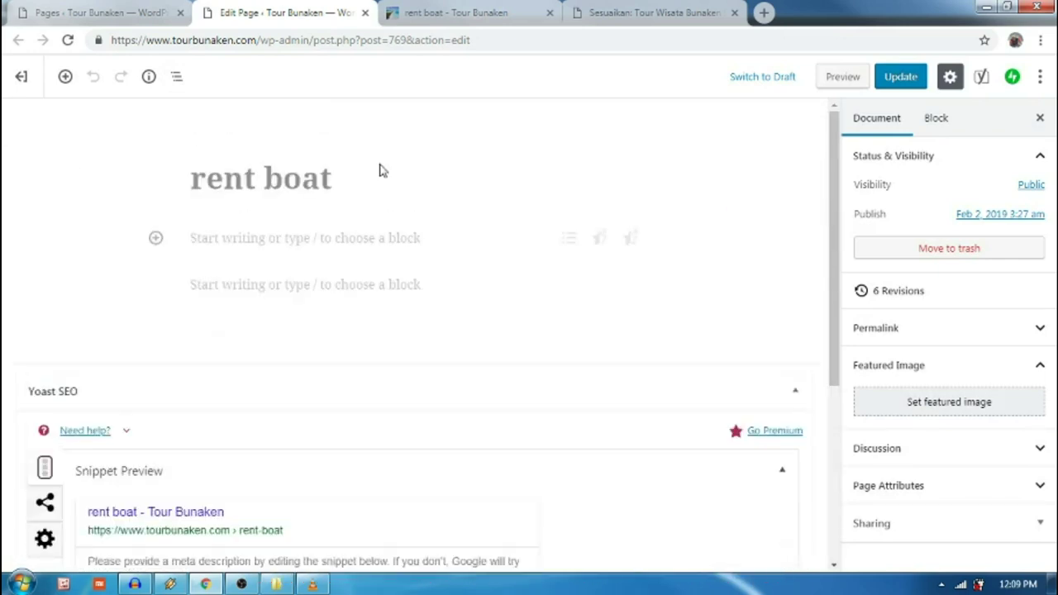
- Look over the live rent boat page on the website, including its Yoast status indicator
click(453, 16)
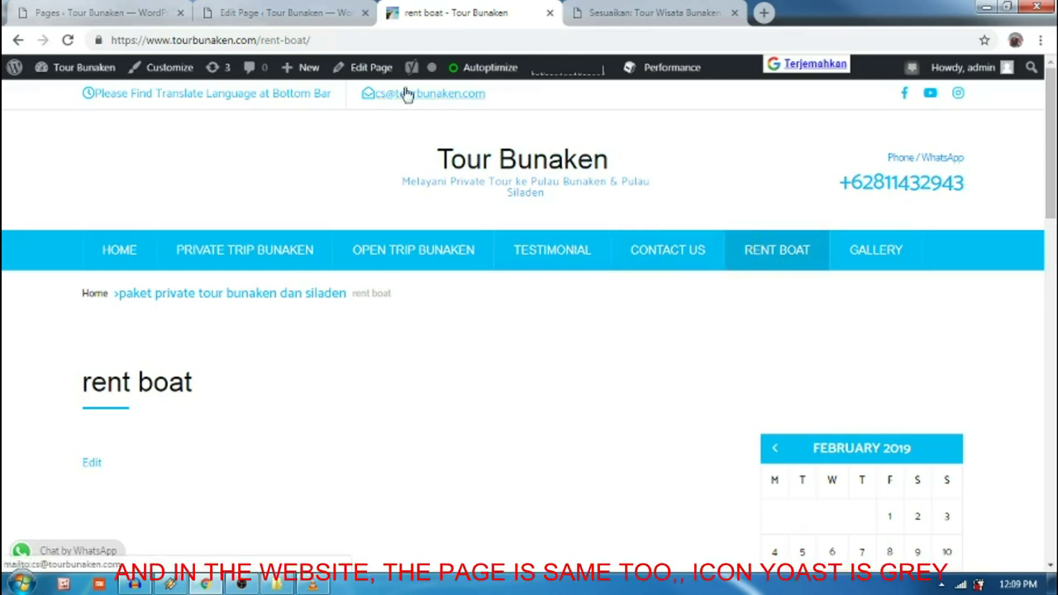
mouse_move(433, 73)
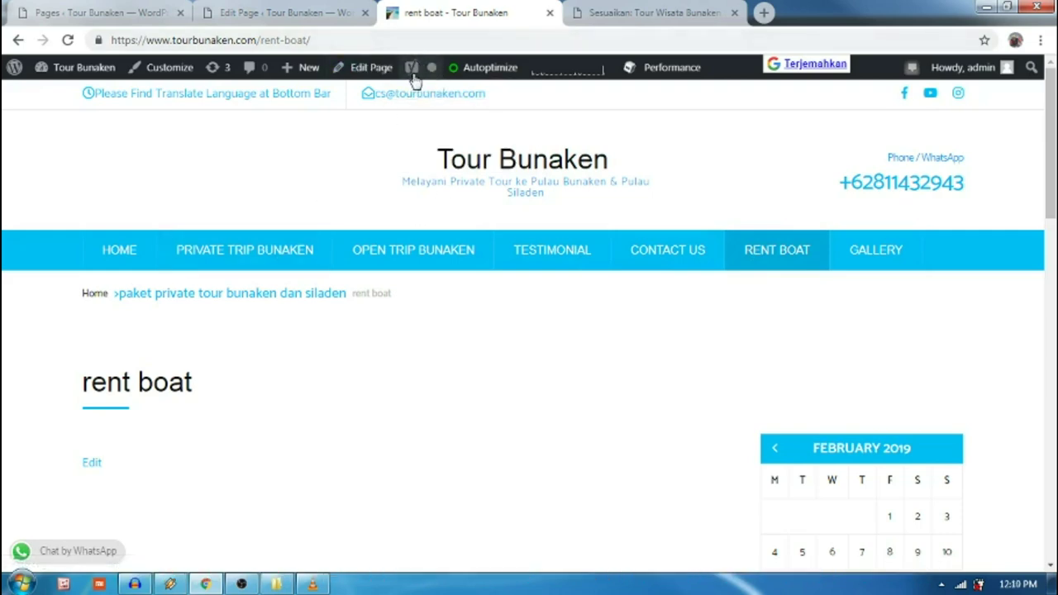
scroll(274, 434, down, 9)
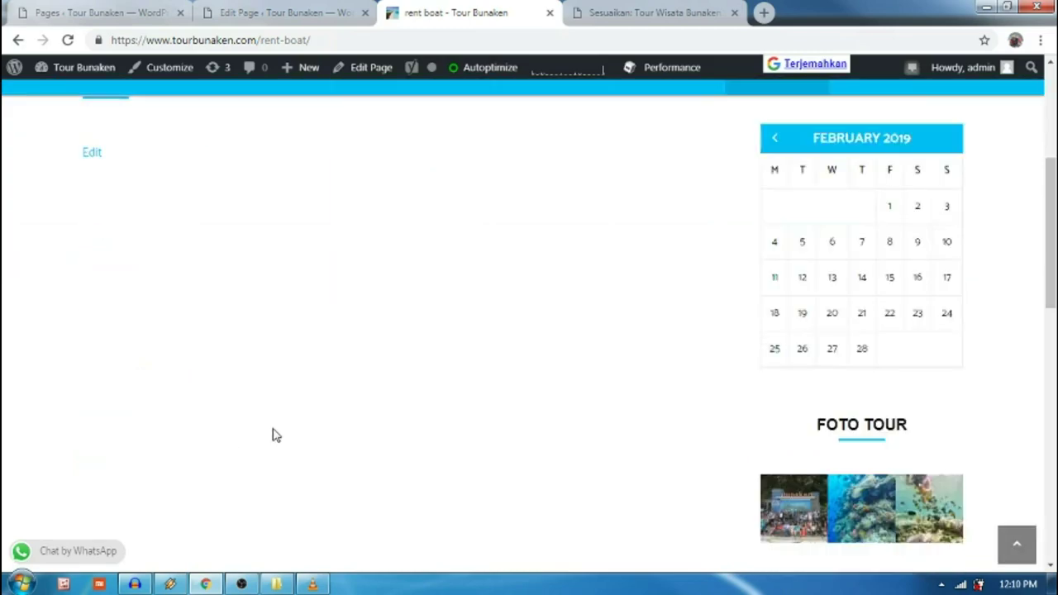
scroll(274, 432, down, 5)
scroll(273, 433, up, 6)
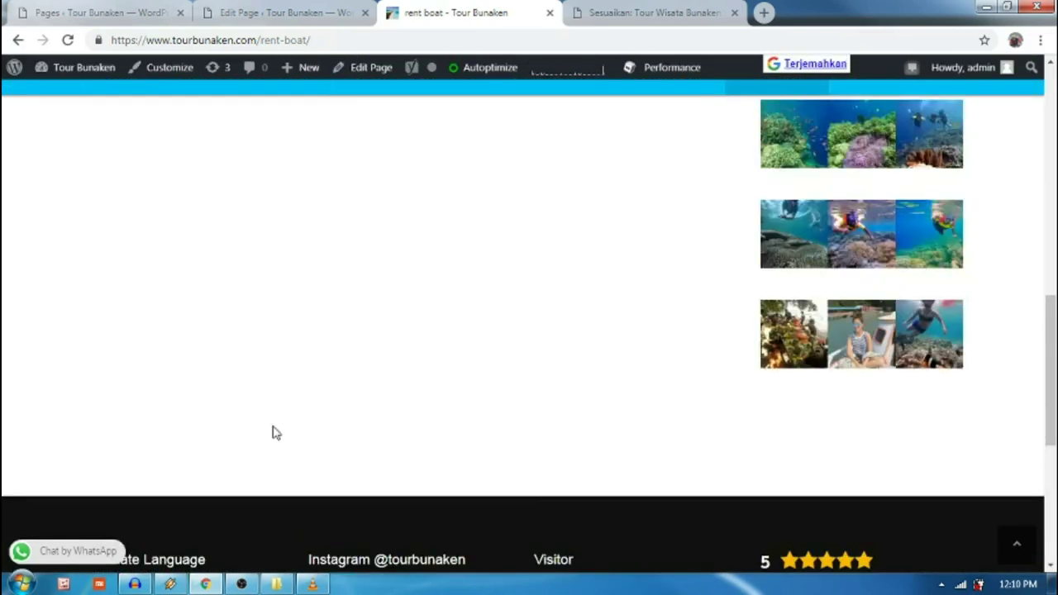
scroll(276, 432, up, 7)
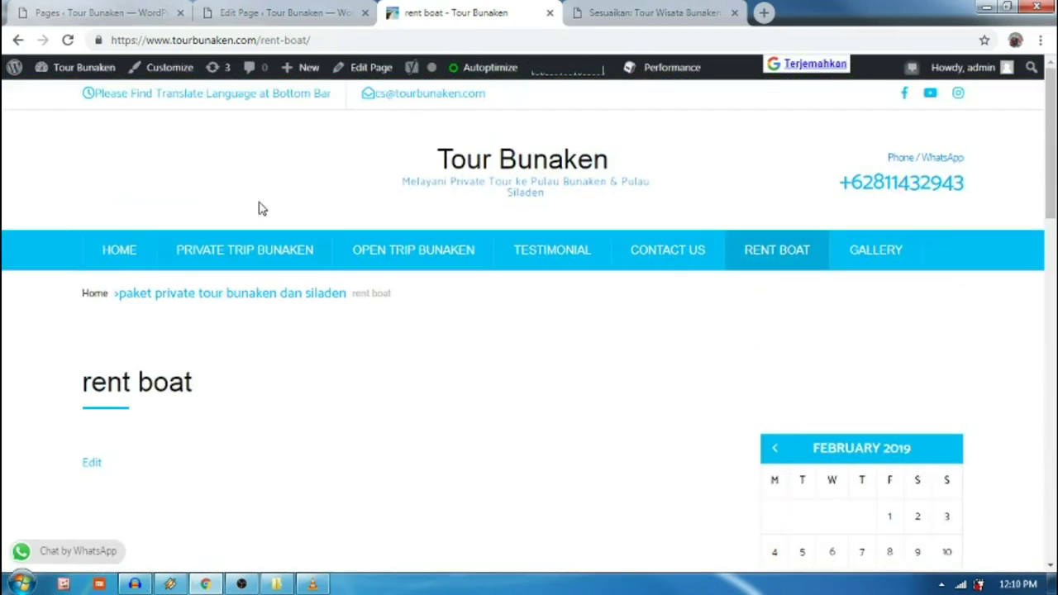
- Return to the rent boat page editor and write "type of boat for rent" as the first paragraph
click(274, 15)
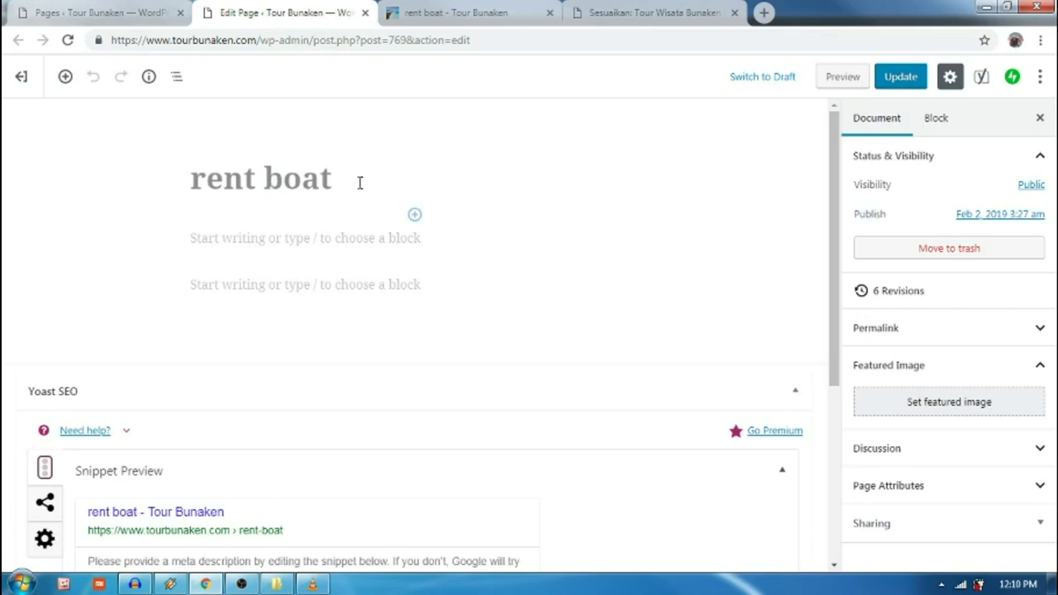
click(282, 239)
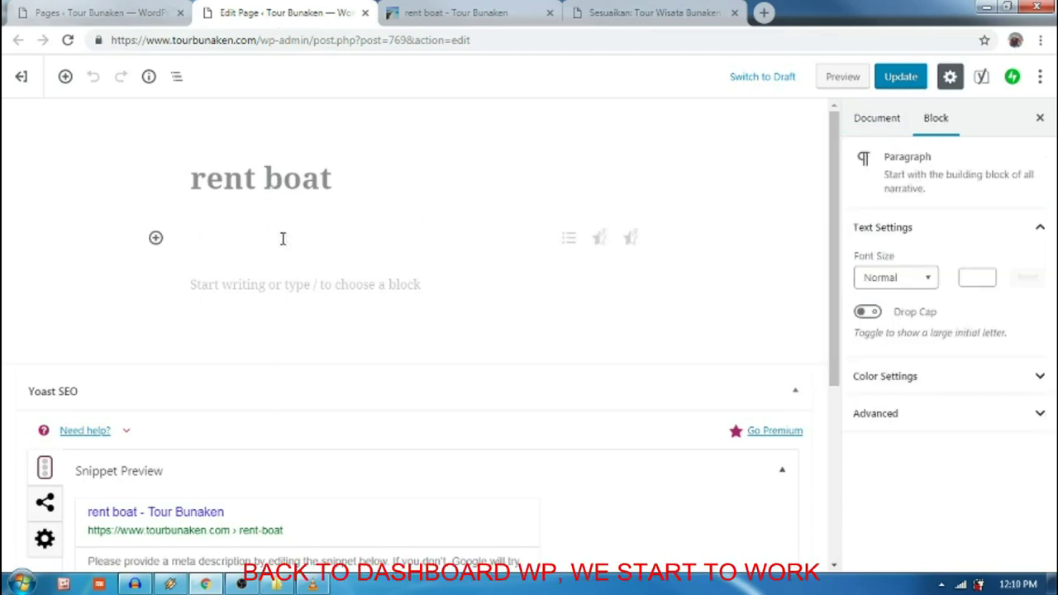
text(ty)
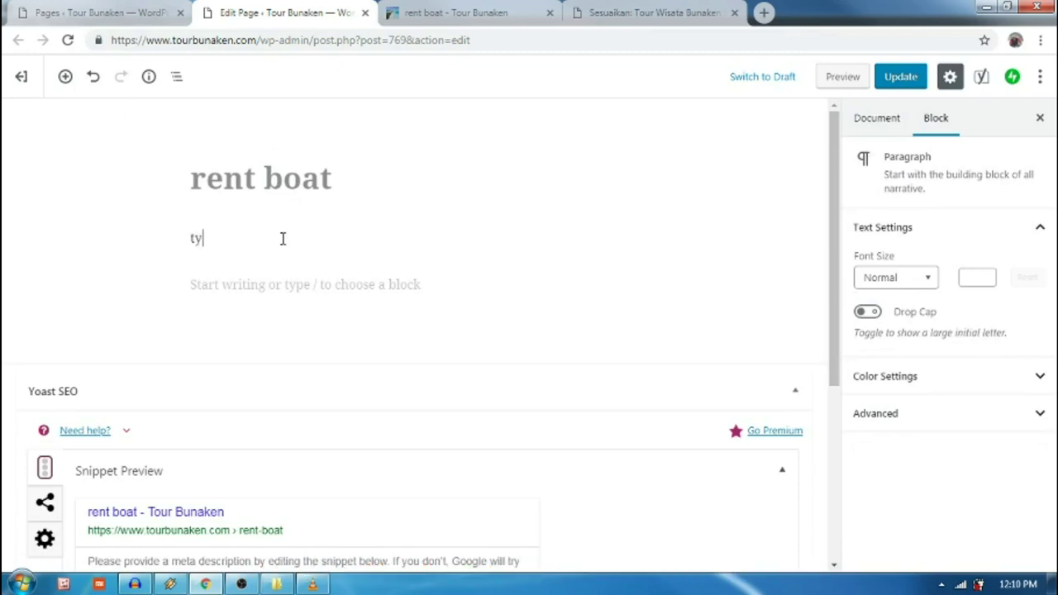
text(pe of boat f)
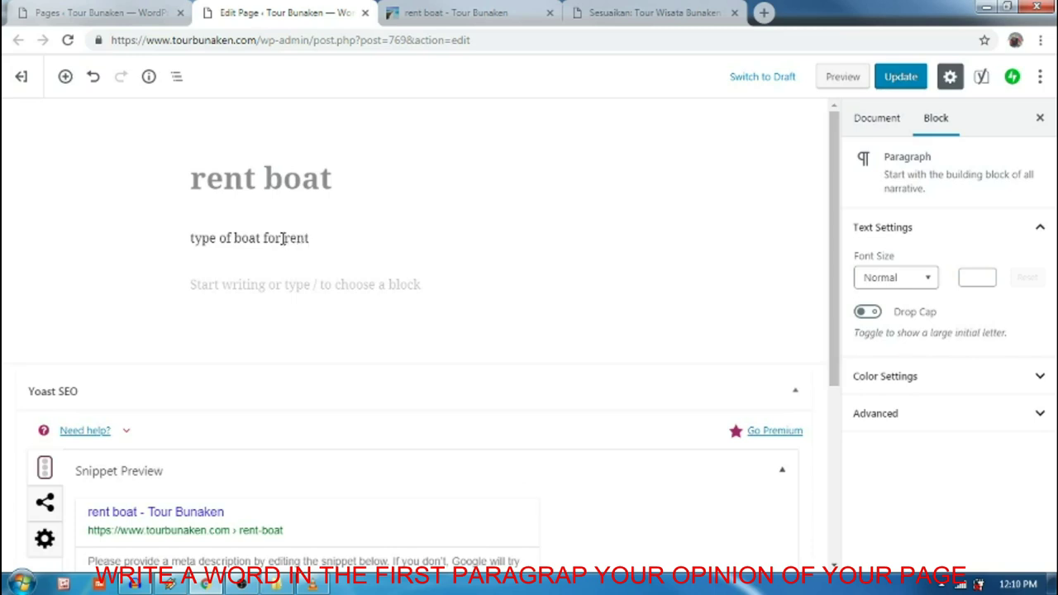
text(or rent)
- Add a bulleted list below the paragraph with the items speedboat, longboat and fiberglass
key(Return)
text(-)
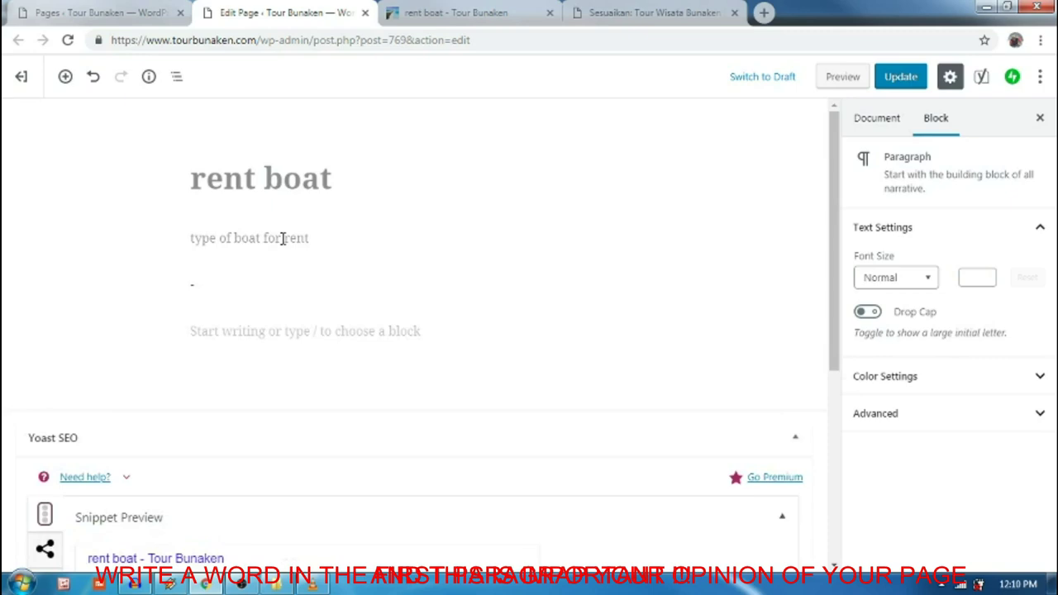
text( spee)
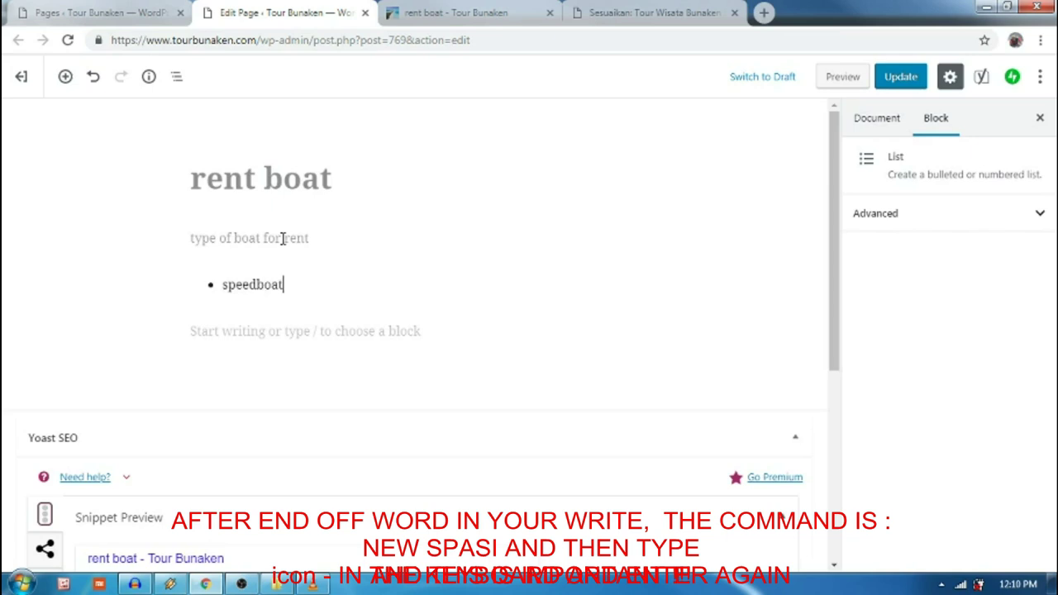
key(Return)
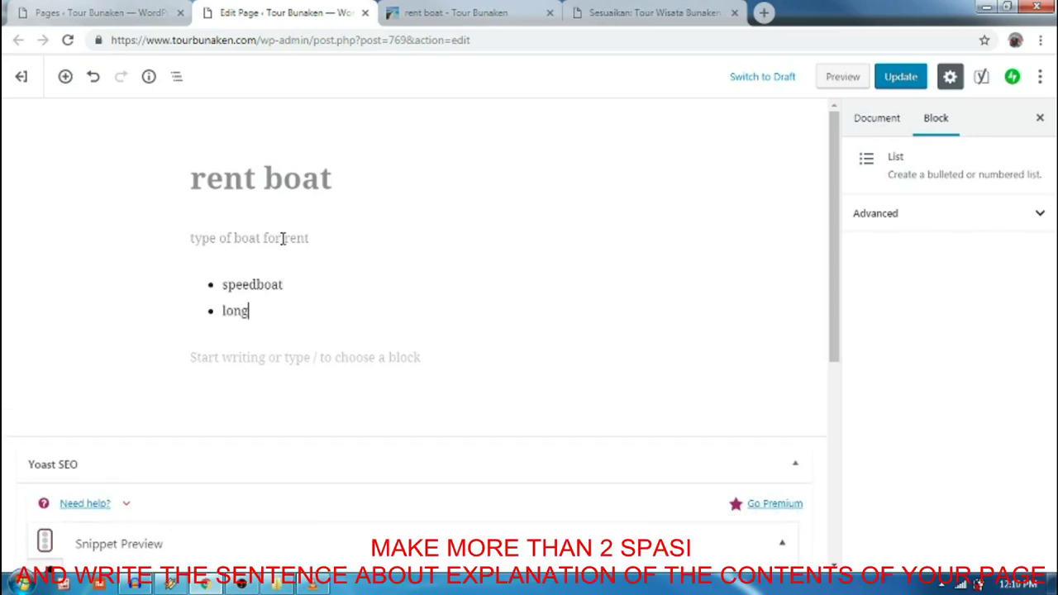
key(Return)
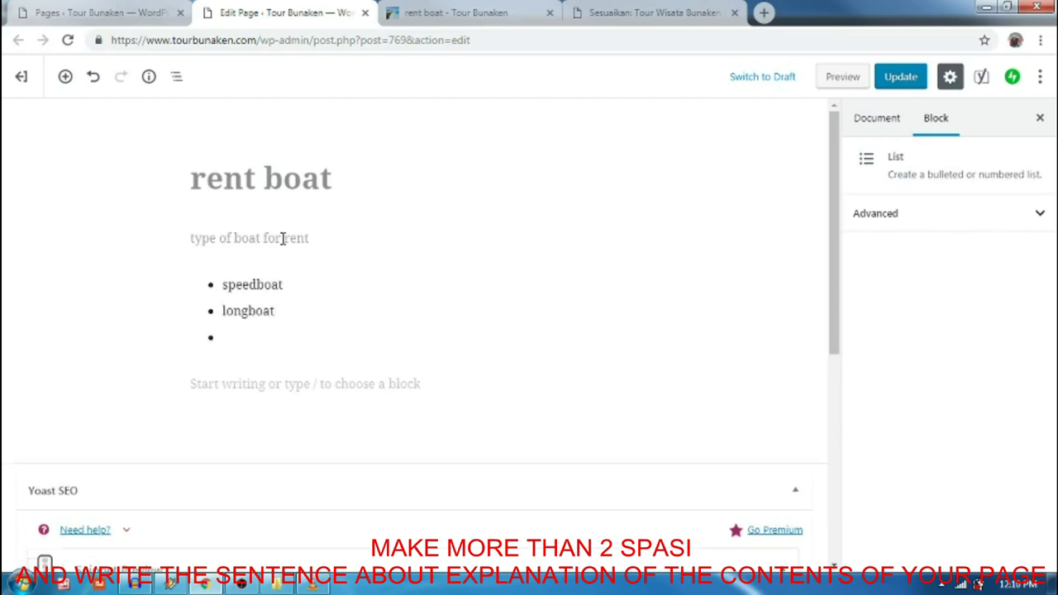
text(fiberg)
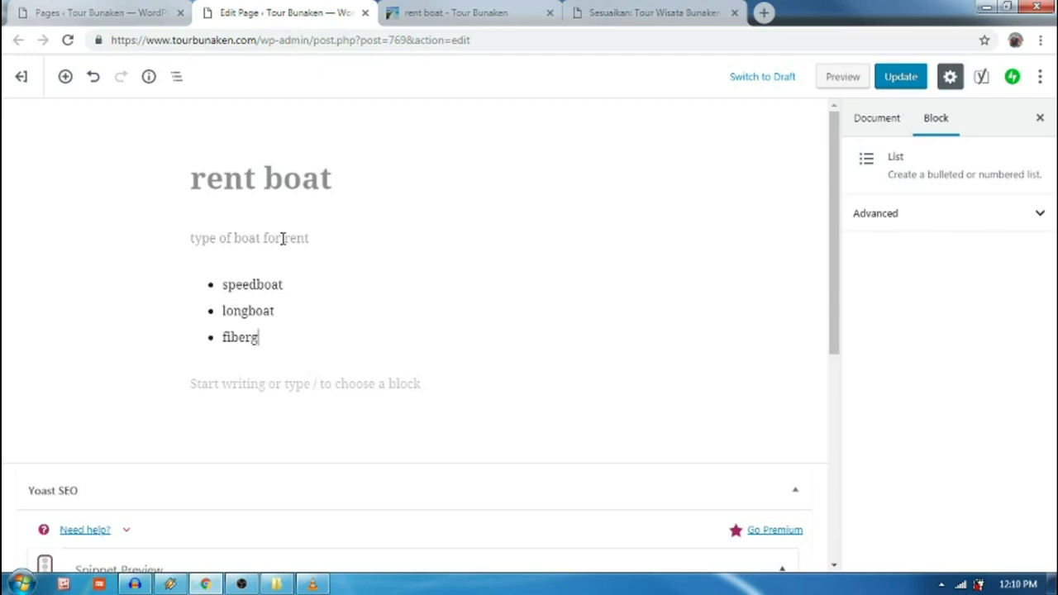
key(Return)
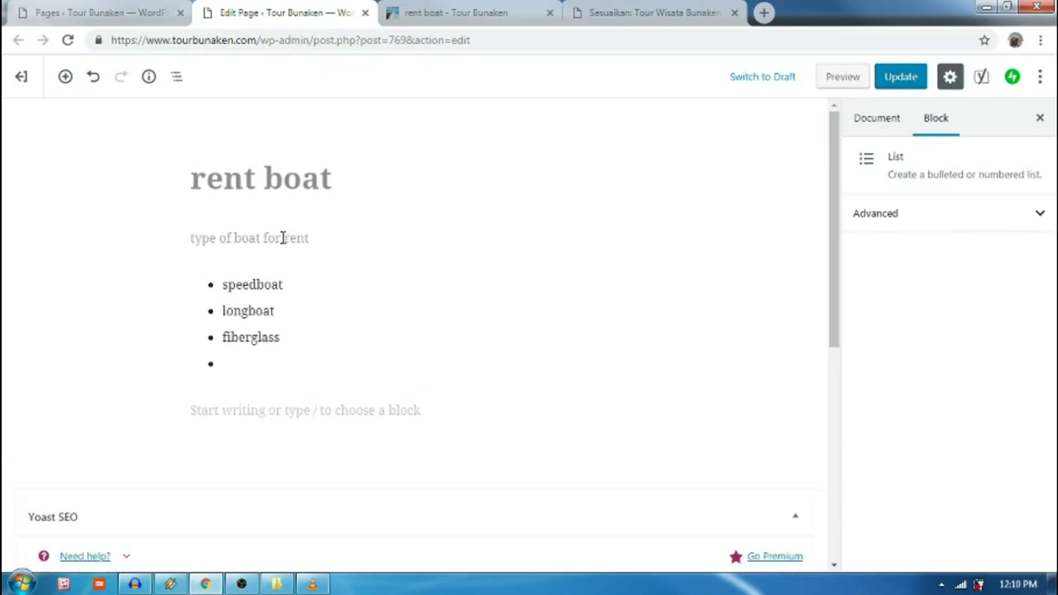
key(Return)
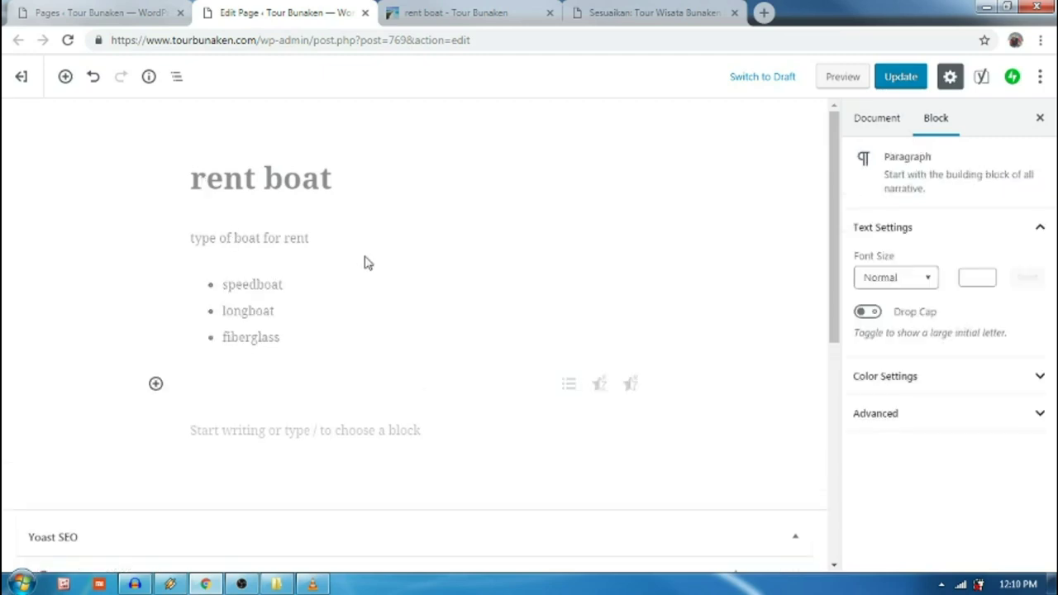
- Open the Yoast snippet editor and examine the page's readability analysis results
scroll(368, 263, down, 6)
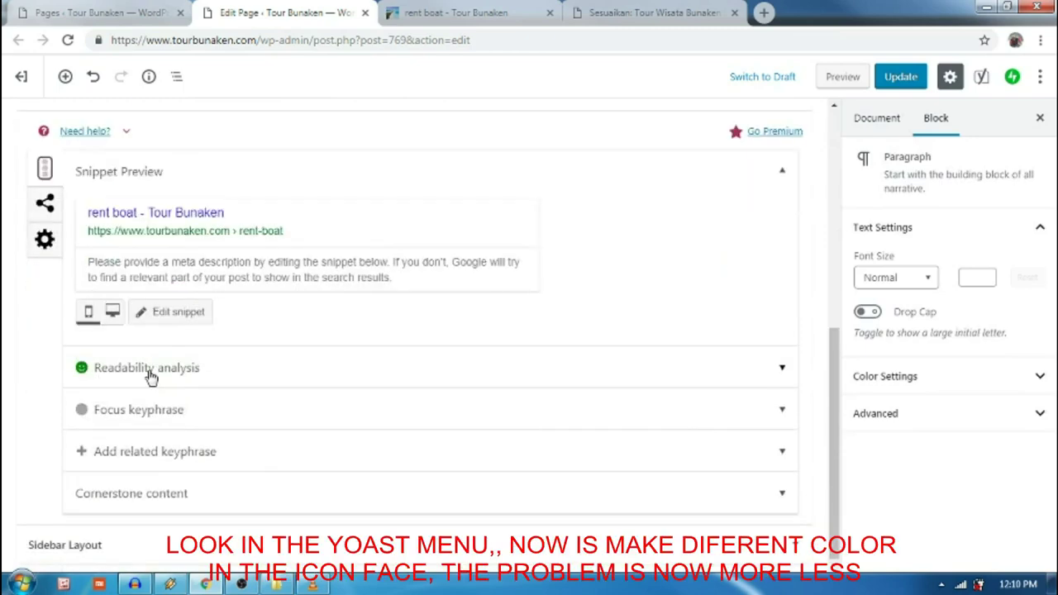
click(169, 312)
scroll(169, 323, down, 3)
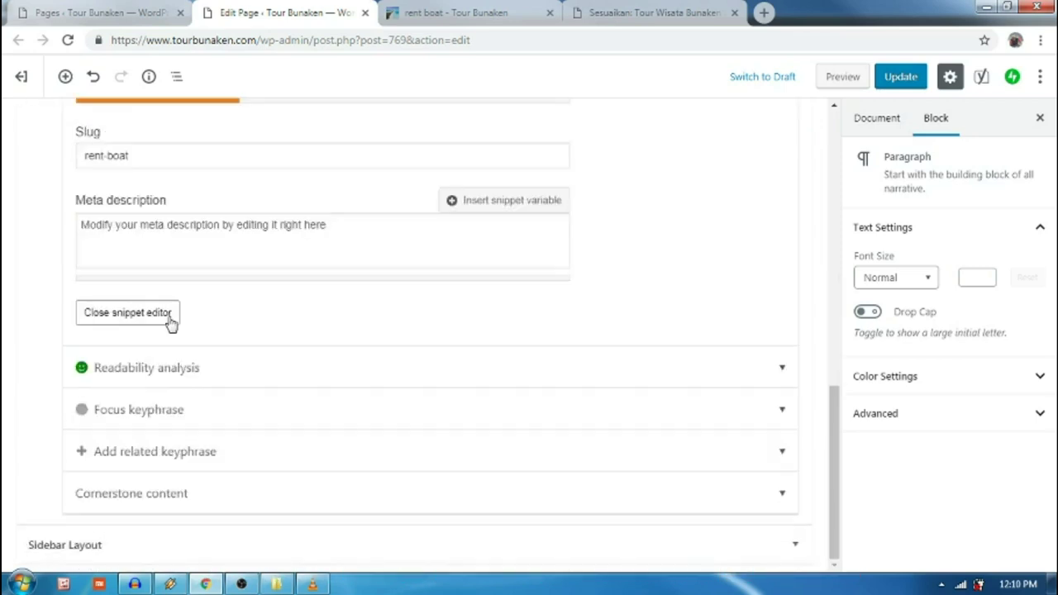
click(241, 377)
scroll(241, 379, down, 2)
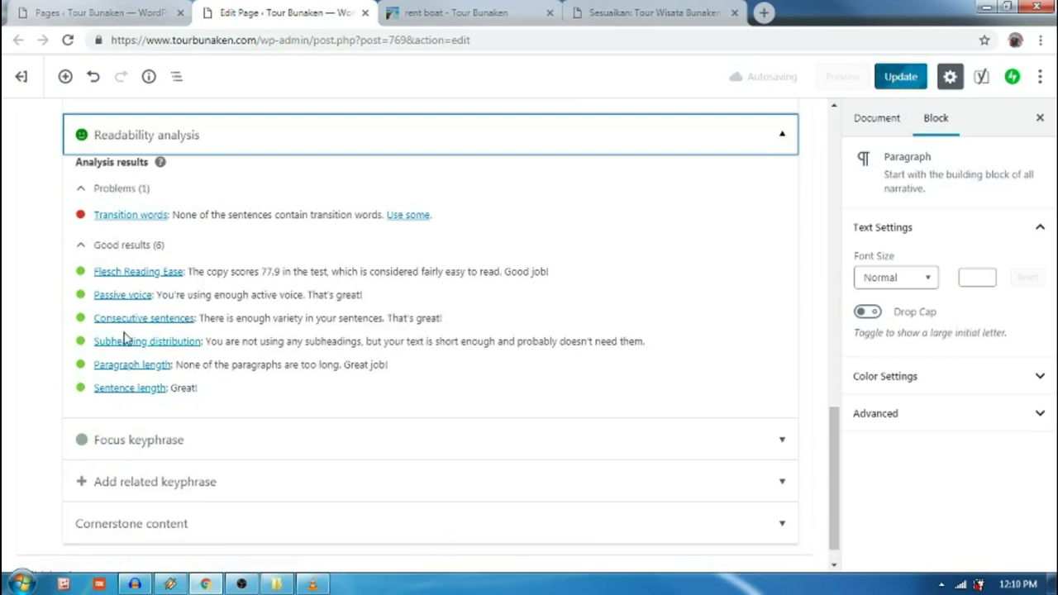
- Expand the focus keyphrase section and examine the SEO problems and improvements listed for the page
click(229, 420)
scroll(229, 420, down, 3)
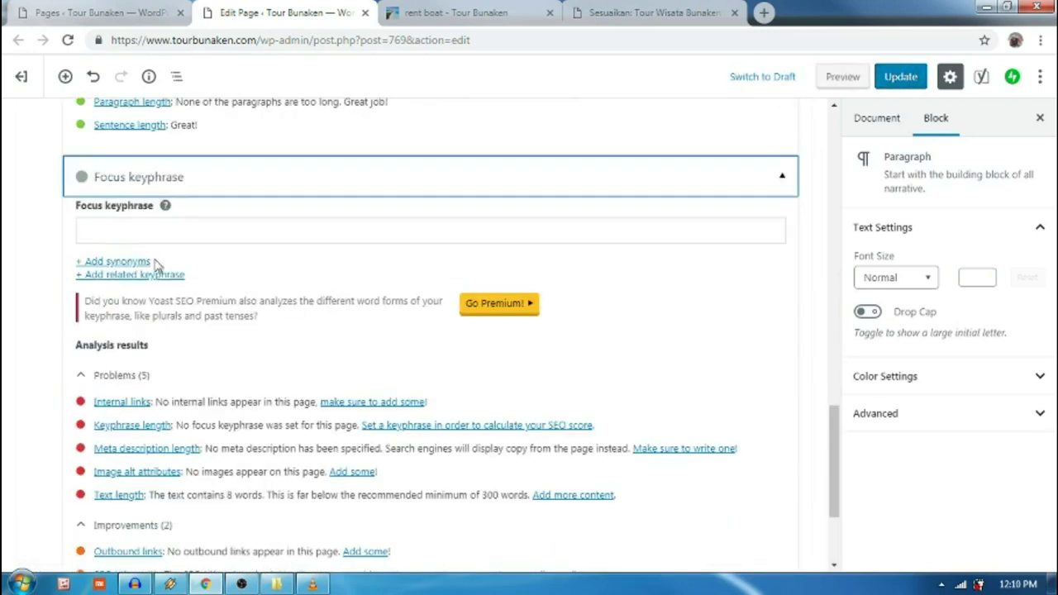
scroll(58, 379, down, 2)
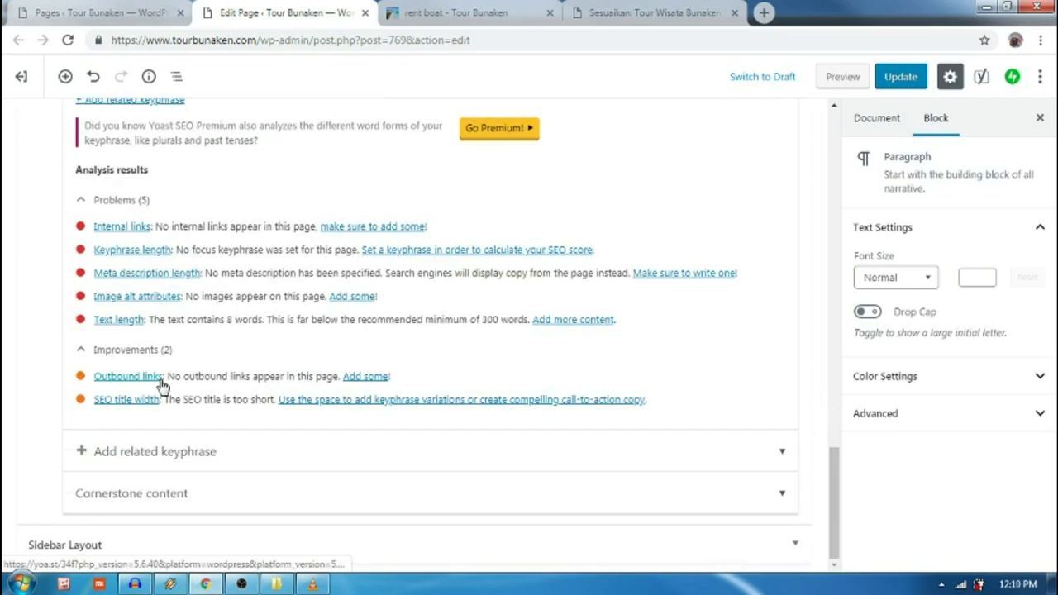
scroll(162, 386, up, 8)
scroll(163, 386, up, 10)
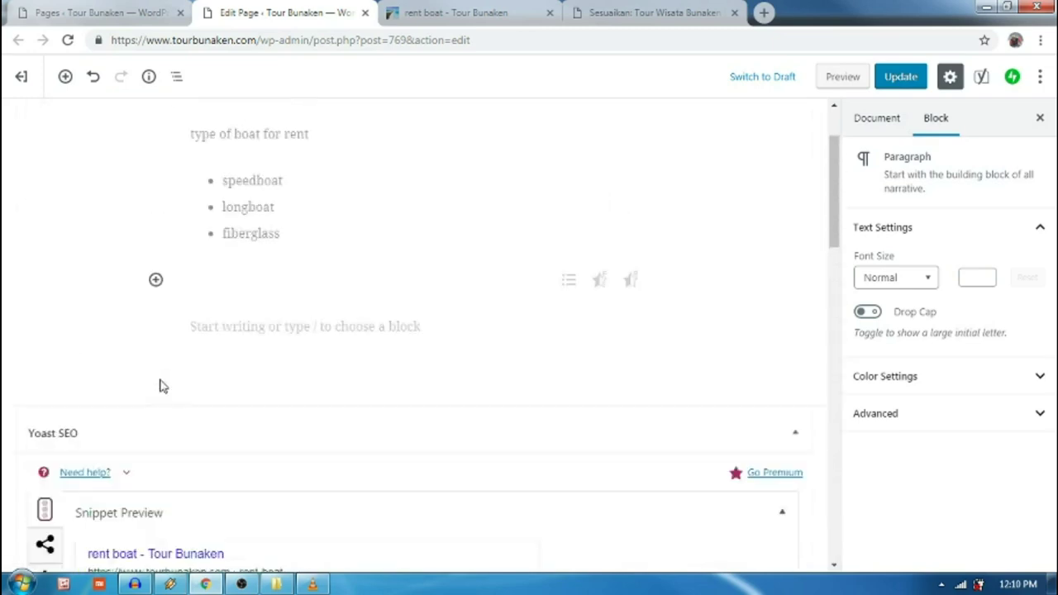
scroll(243, 336, down, 10)
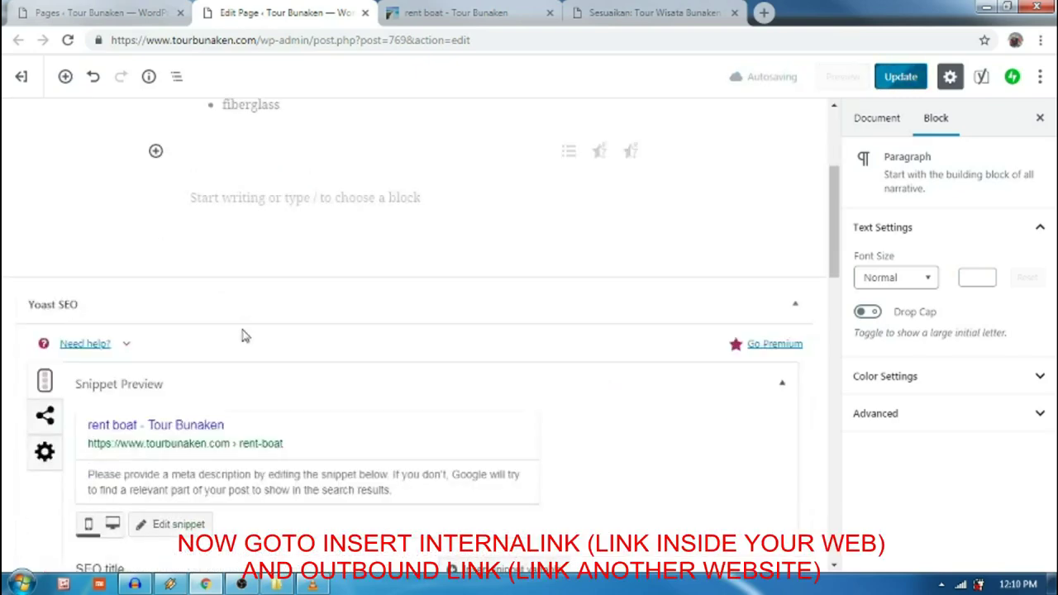
scroll(243, 335, down, 5)
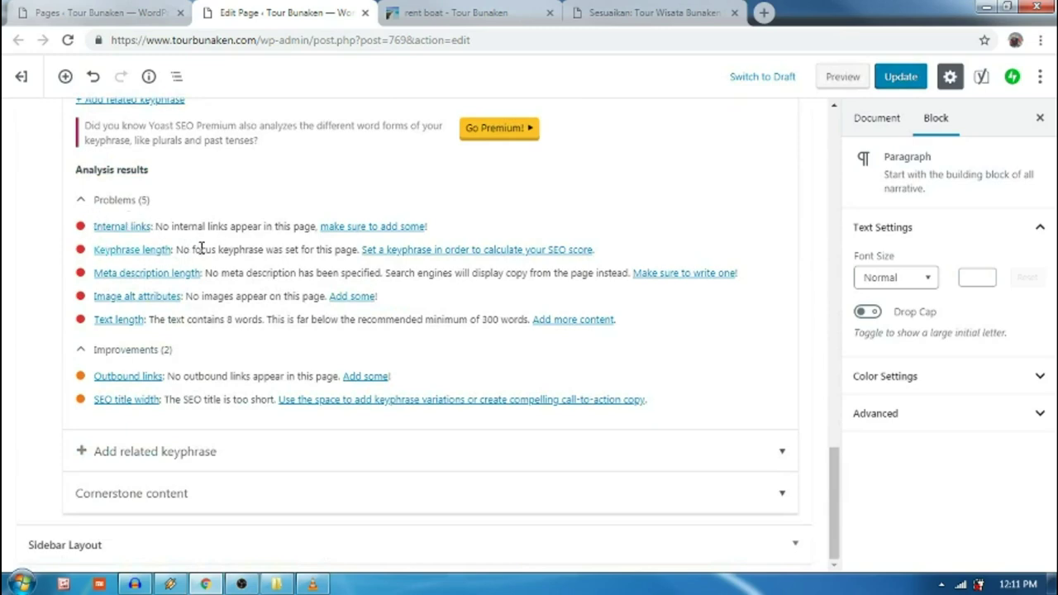
scroll(200, 249, up, 15)
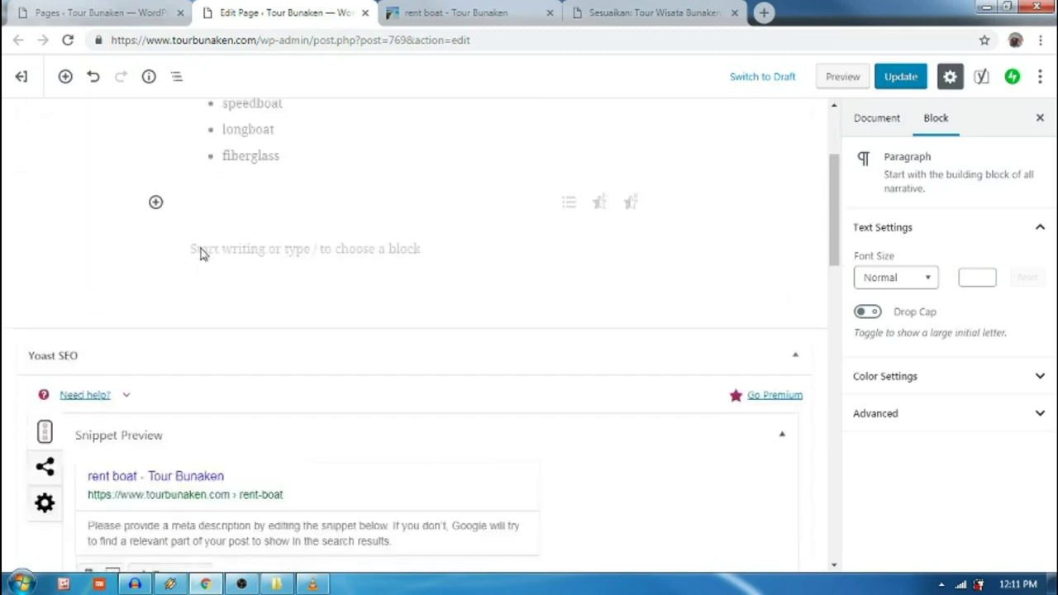
scroll(200, 252, up, 2)
click(225, 260)
drag(223, 259, 283, 257)
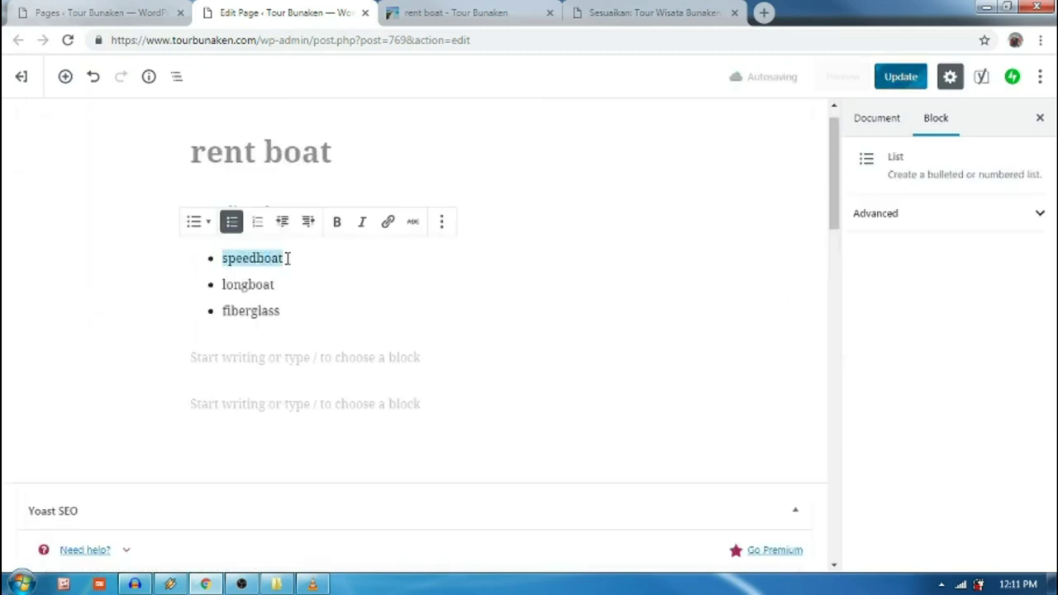
click(387, 223)
text(www.tourbunaken.com)
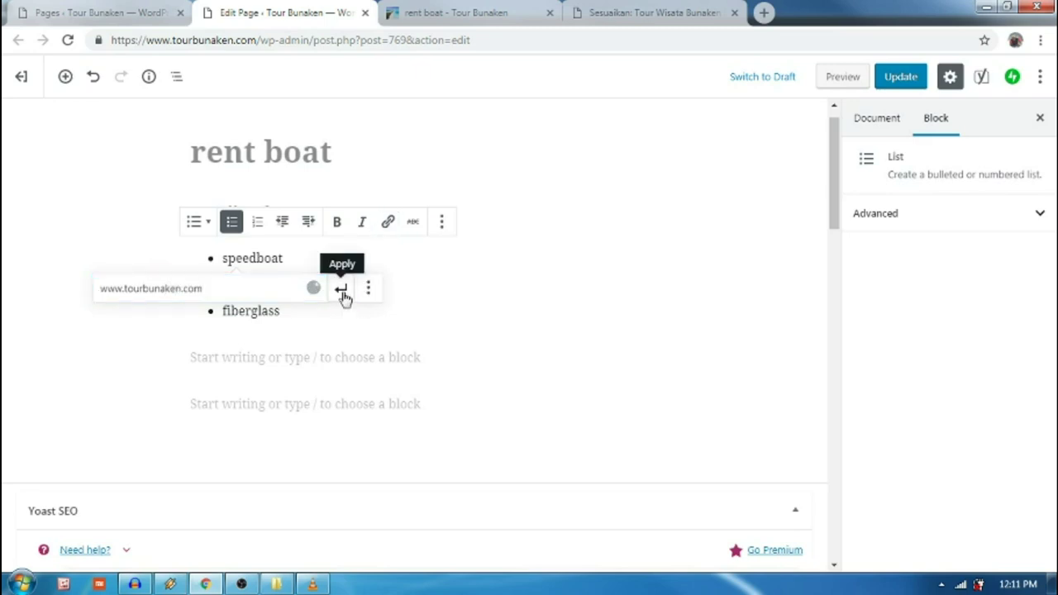
click(342, 293)
click(352, 309)
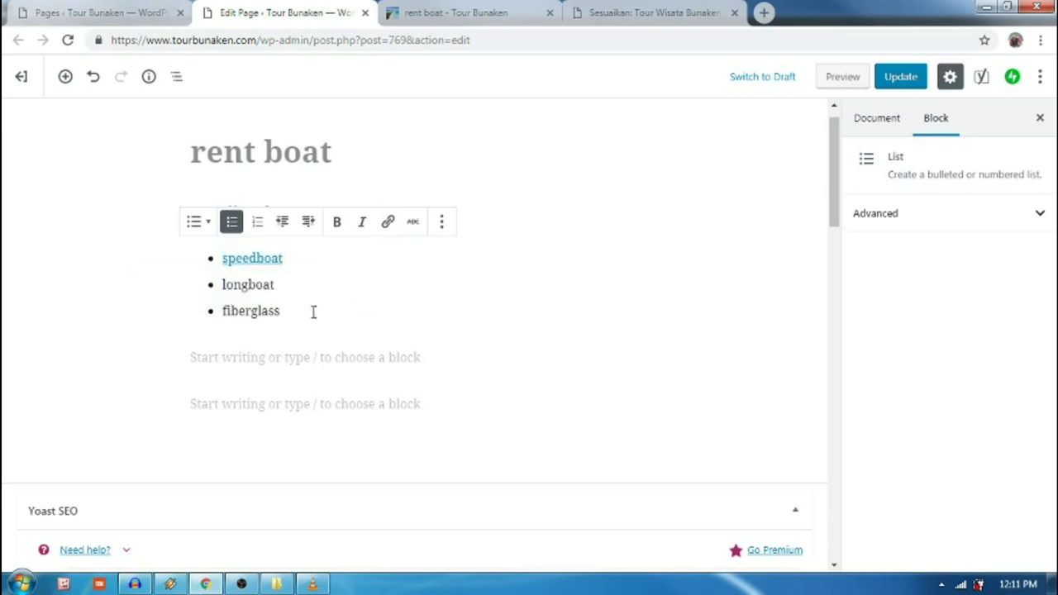
drag(287, 311, 241, 310)
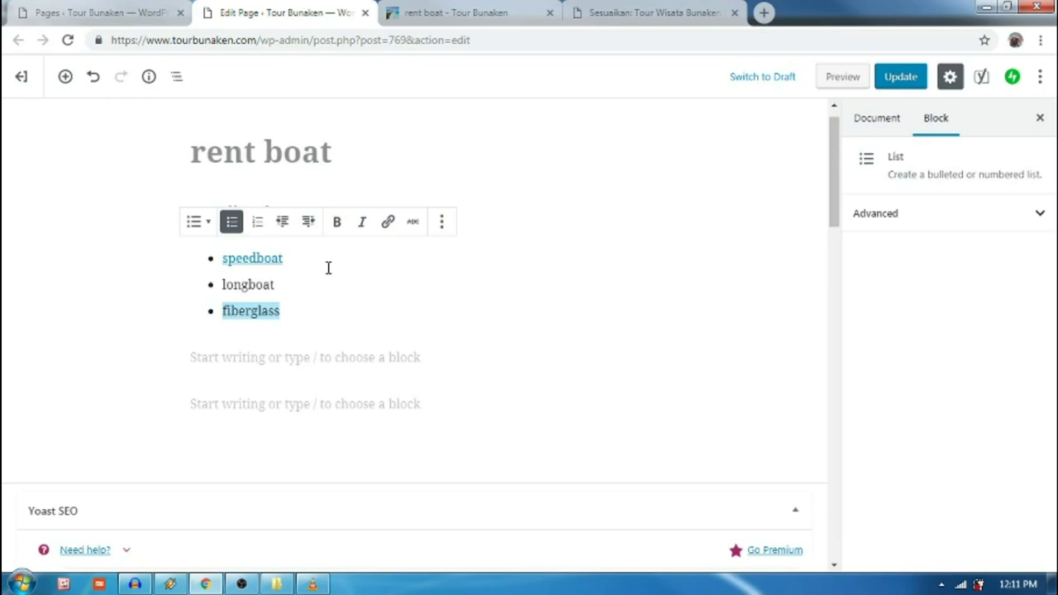
click(387, 224)
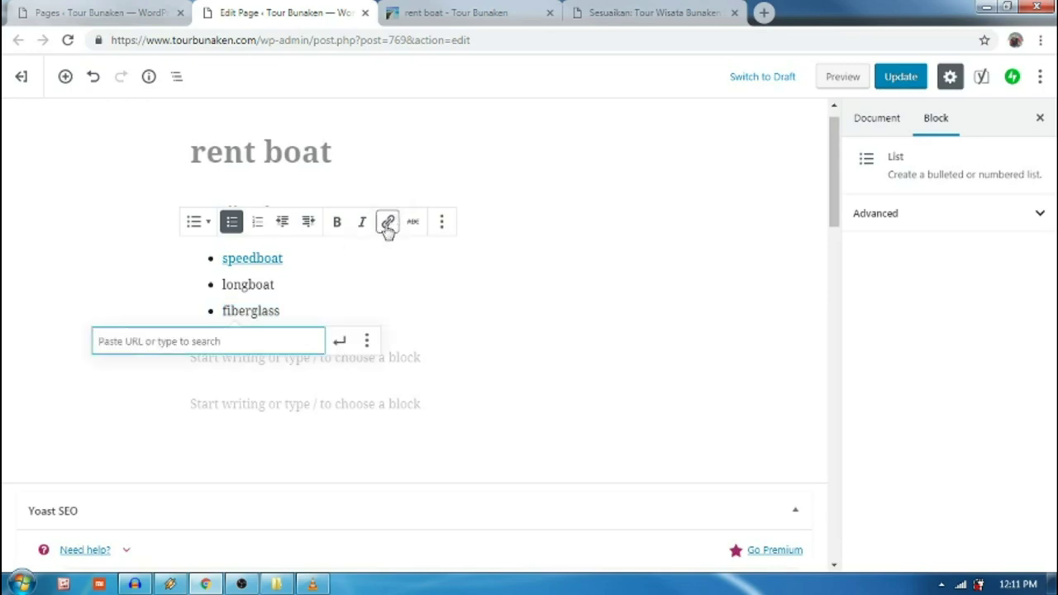
text(www.)
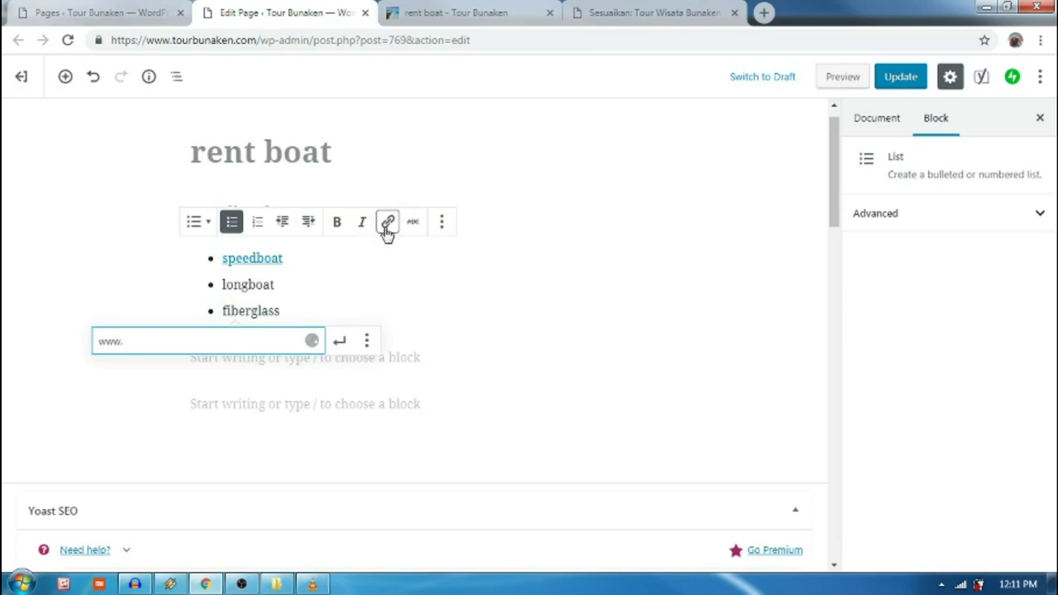
text(maradotou)
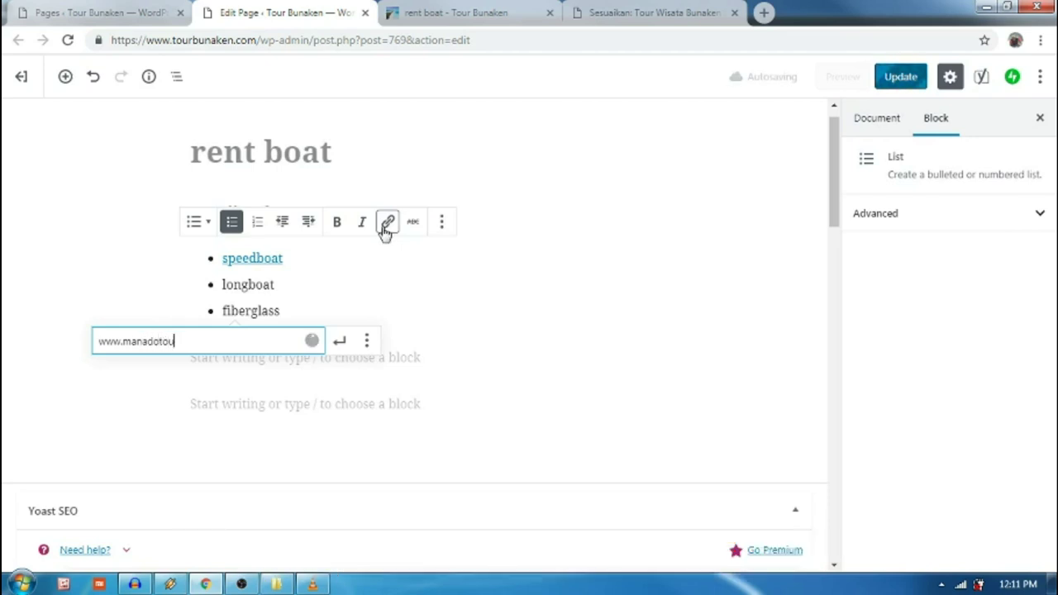
text(rtravel.com)
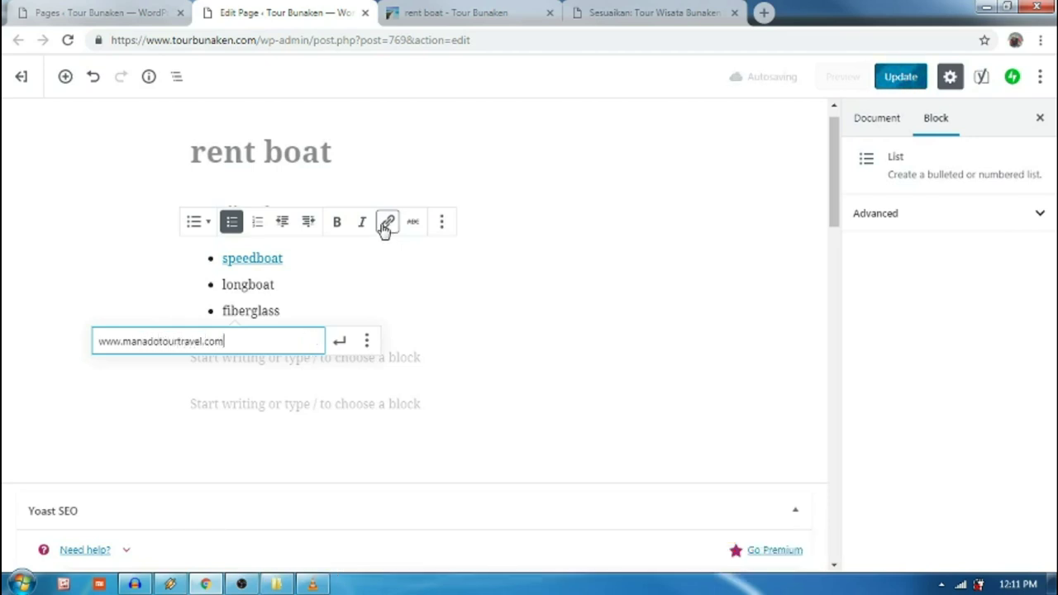
click(341, 341)
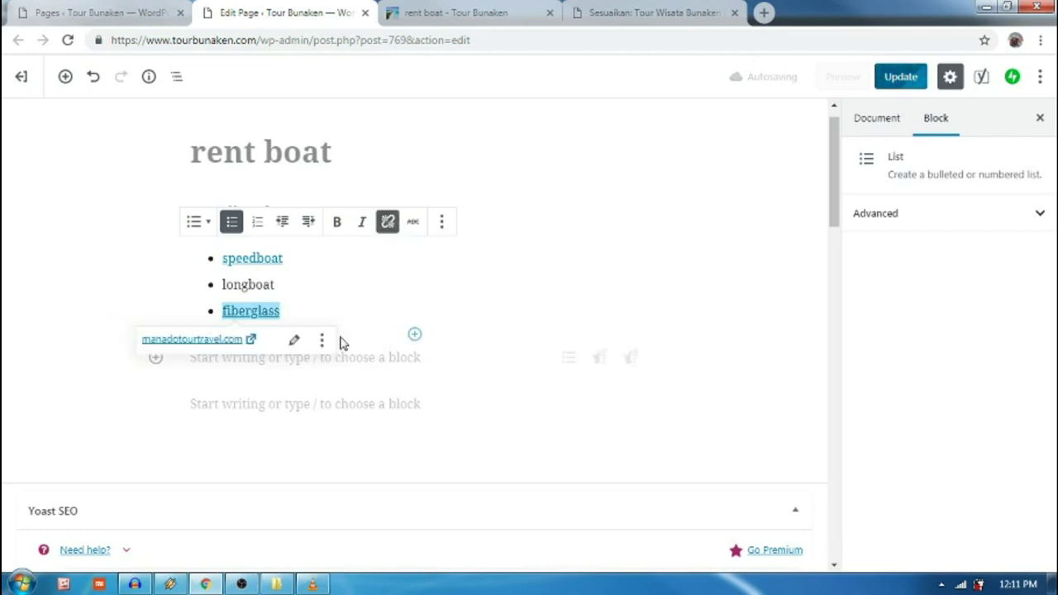
click(567, 359)
click(567, 359)
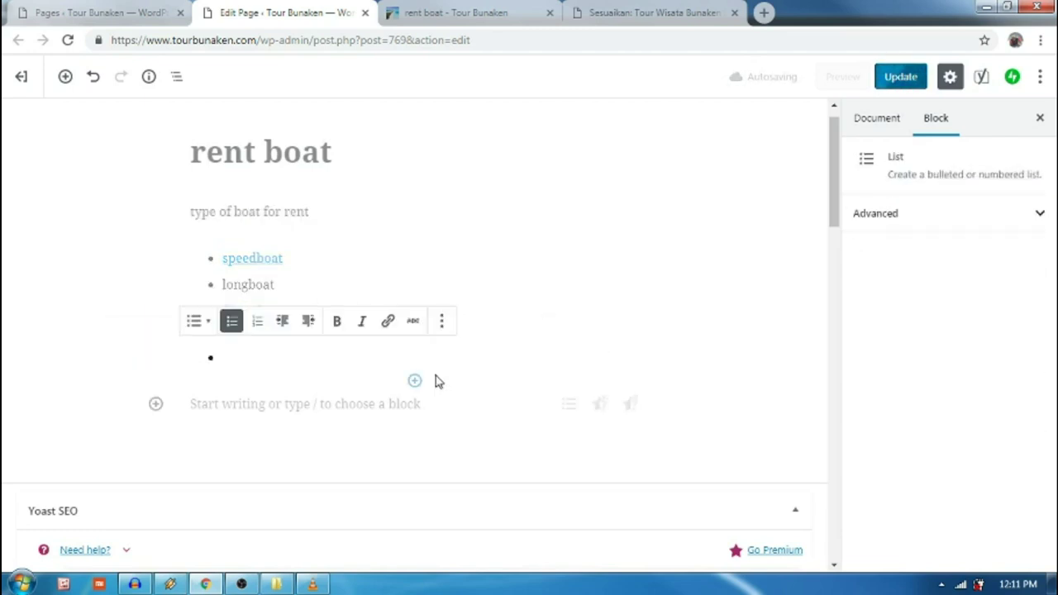
key(BackSpace)
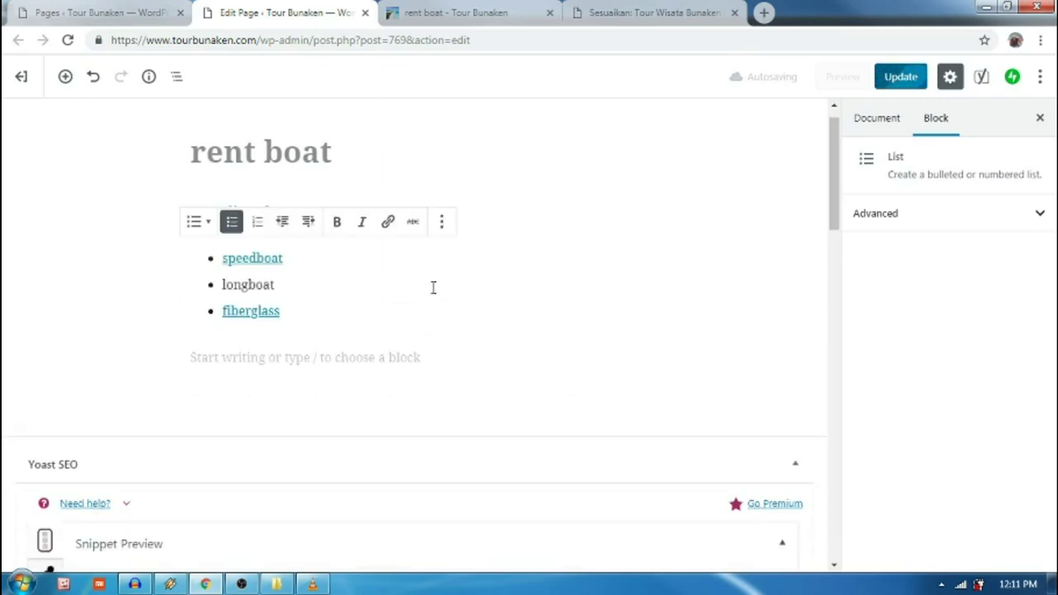
- Examine the Yoast readability and SEO analysis results, including the outbound and internal link checks
scroll(433, 288, down, 3)
scroll(406, 282, up, 3)
click(406, 267)
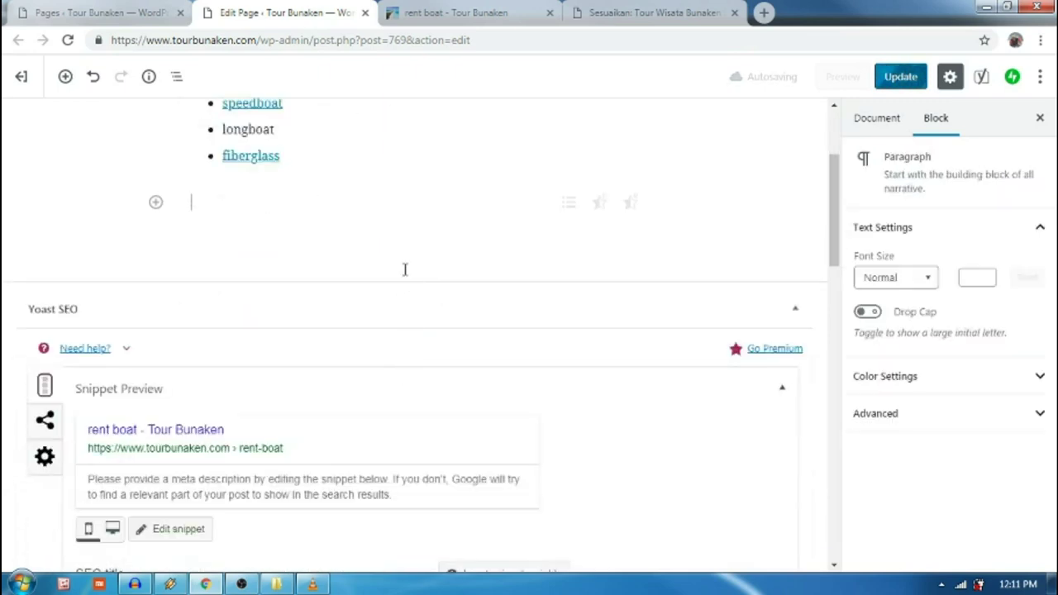
scroll(252, 340, down, 10)
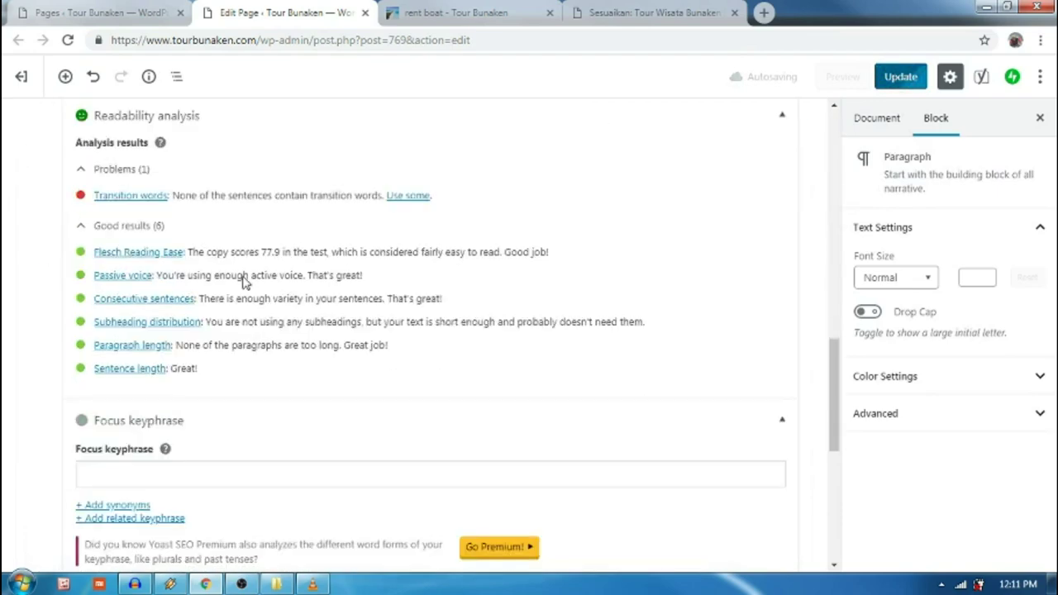
scroll(239, 258, down, 5)
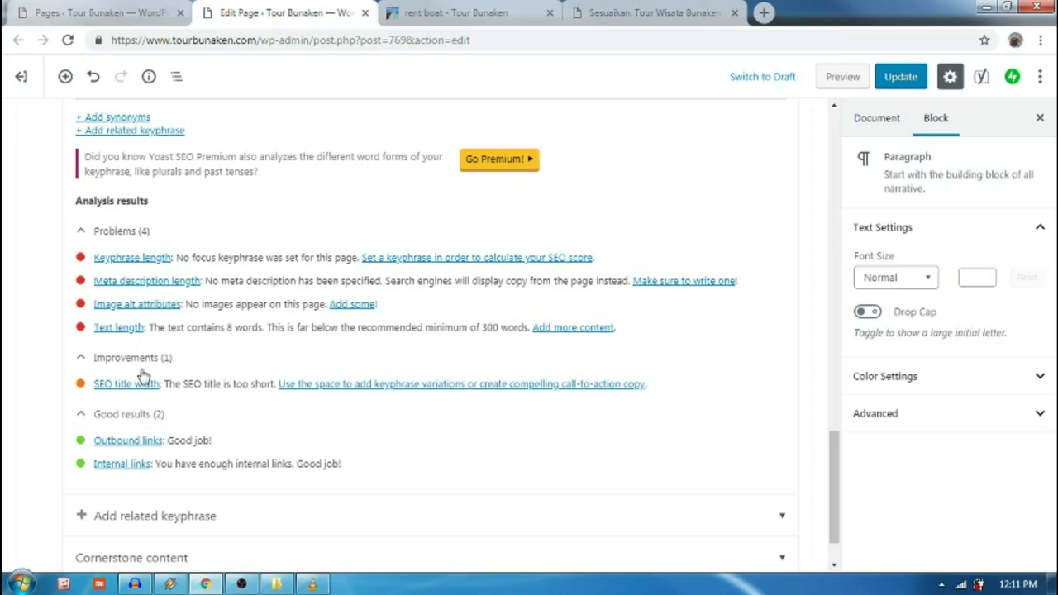
scroll(143, 378, up, 2)
scroll(143, 378, up, 3)
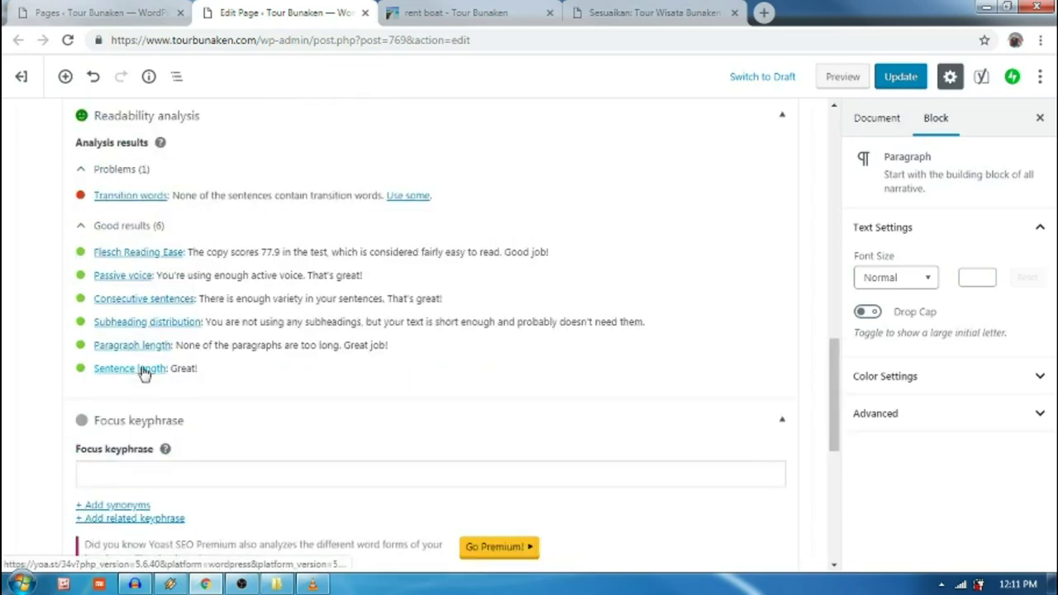
scroll(143, 372, up, 1)
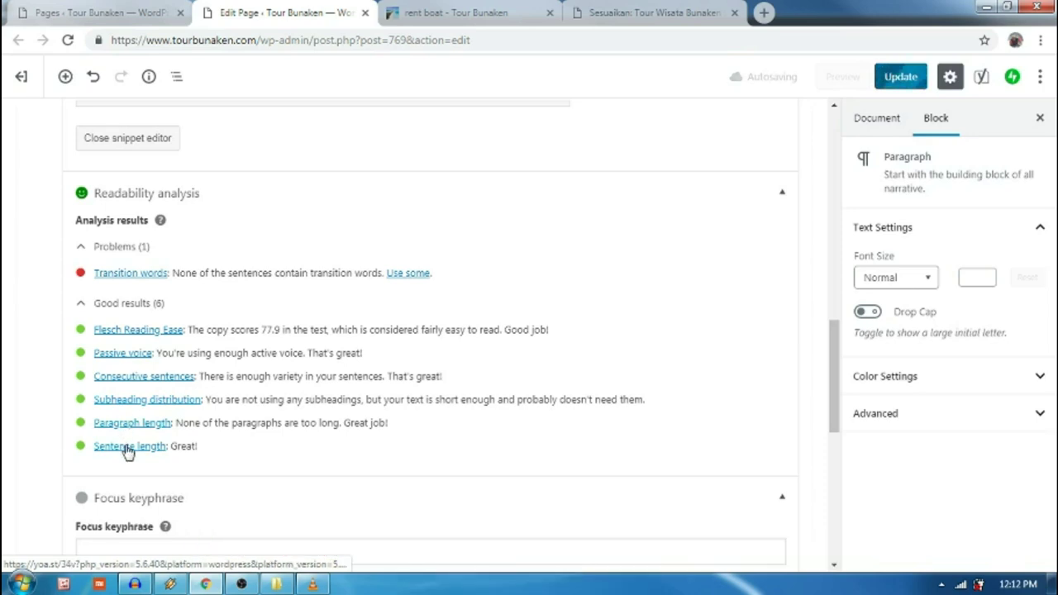
scroll(137, 386, down, 3)
- Replace the snippet's SEO title with "rent boat bunaken for diving and snorkeling with cheap price"
scroll(142, 389, up, 6)
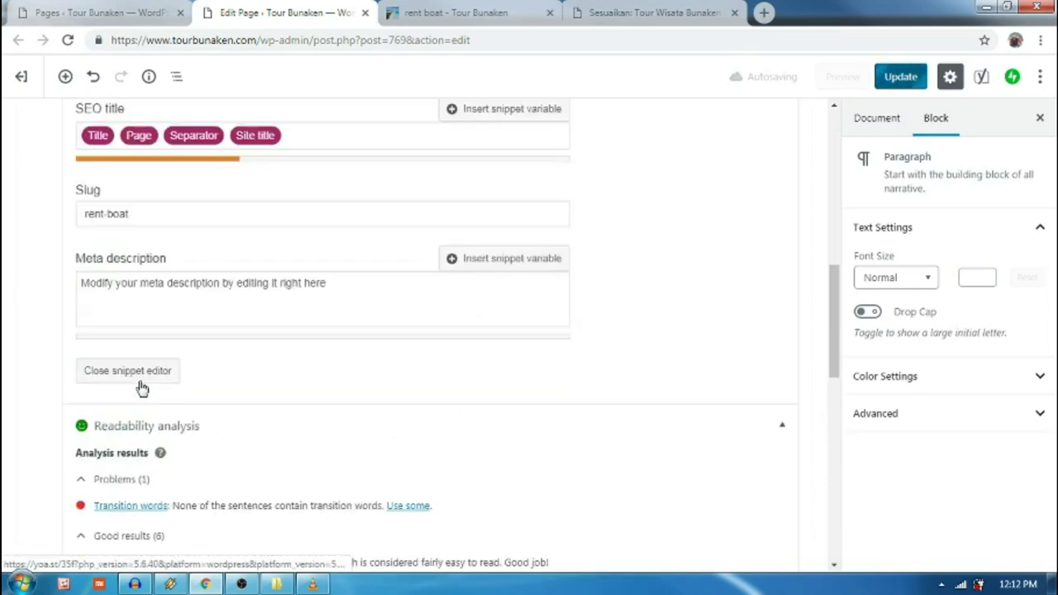
scroll(142, 389, up, 3)
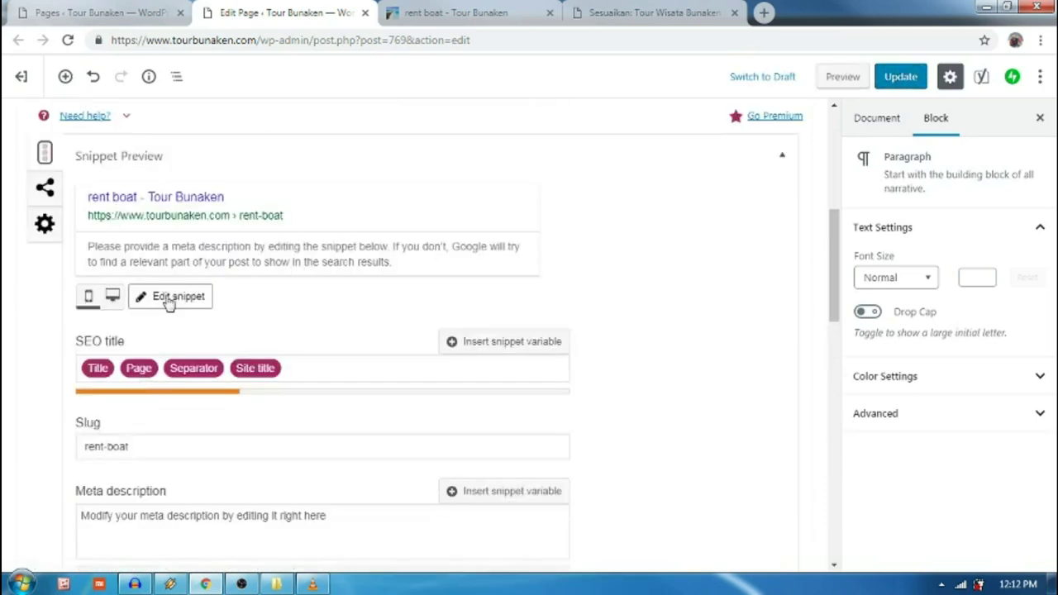
click(302, 367)
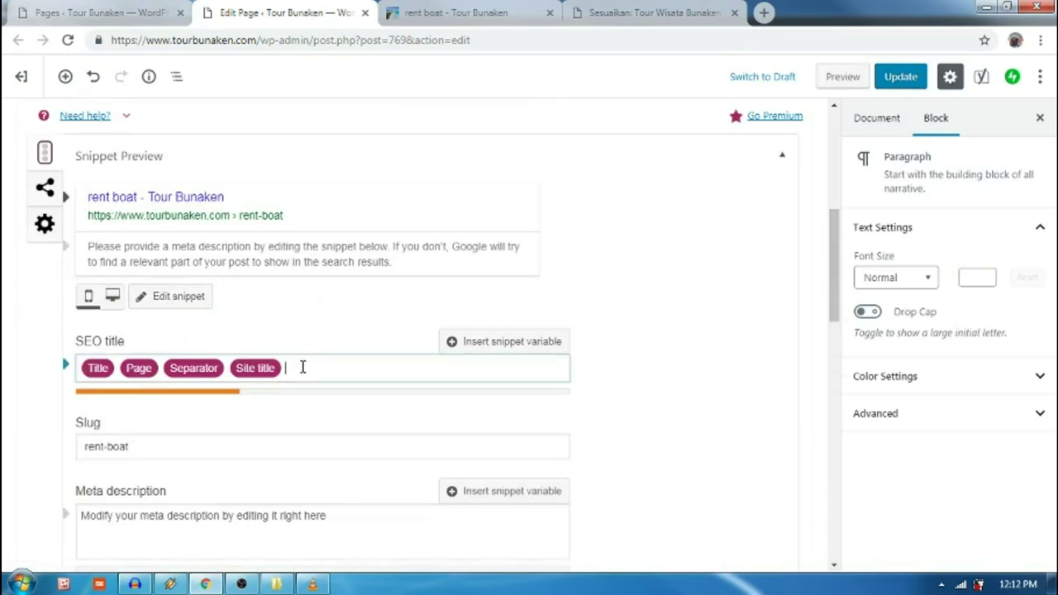
key(ctrl+a)
key(BackSpace)
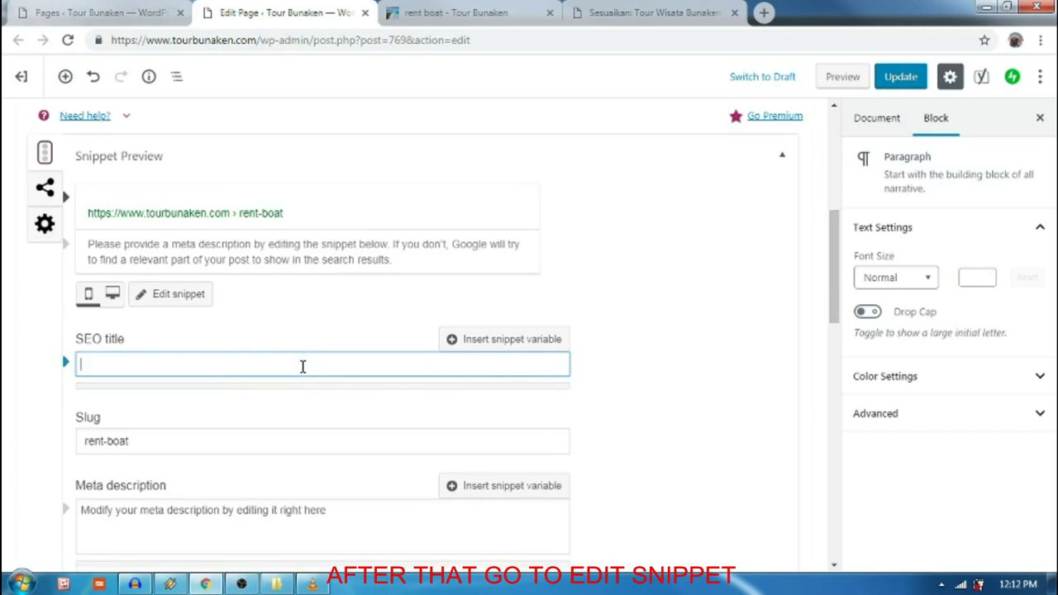
text(rent boat )
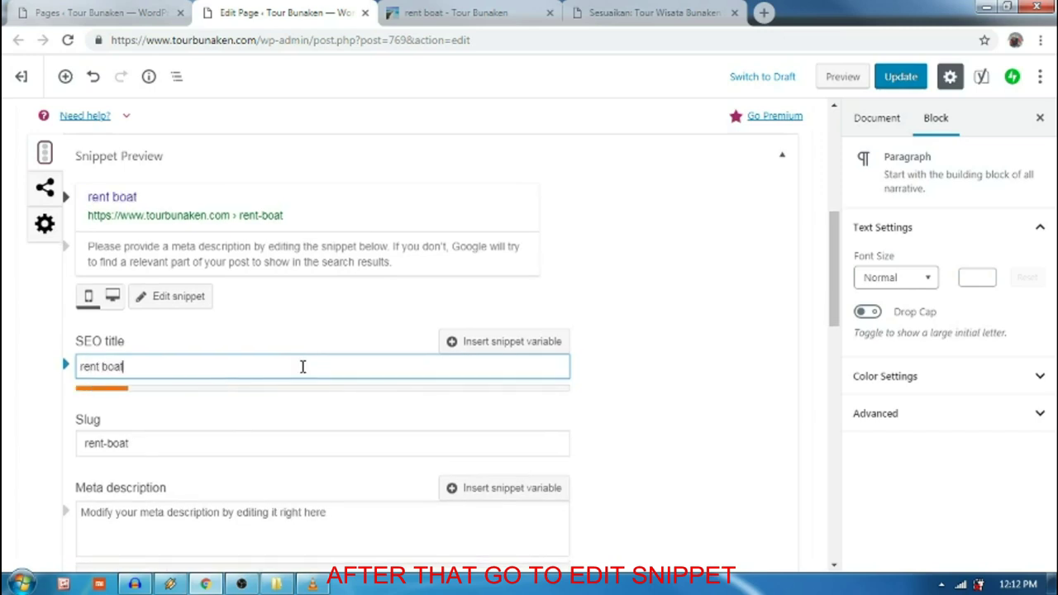
text(bunaken to)
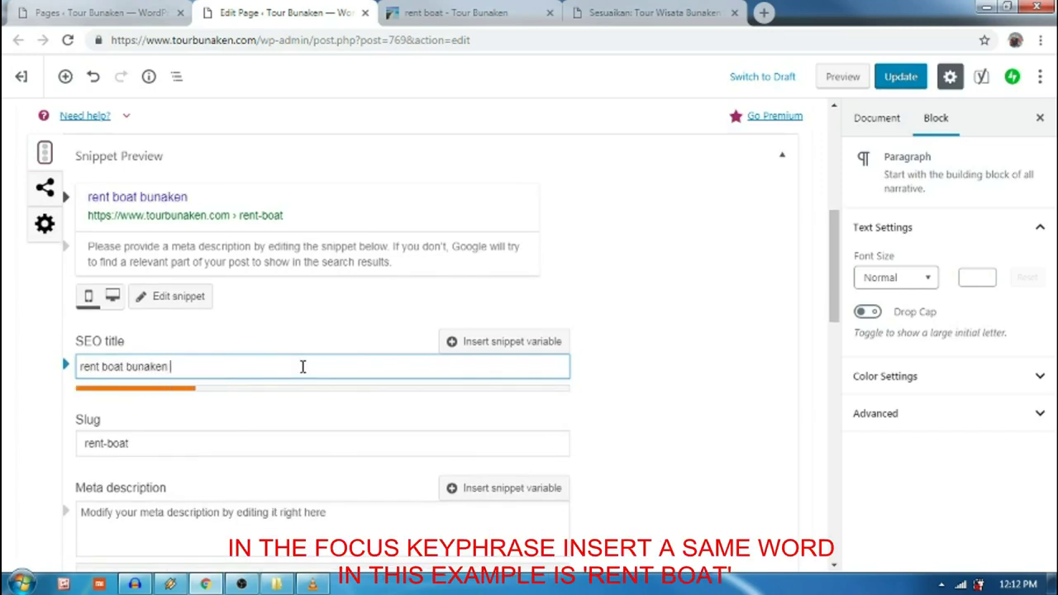
key(BackSpace)
key(BackSpace)
text(for diving and snorkeling)
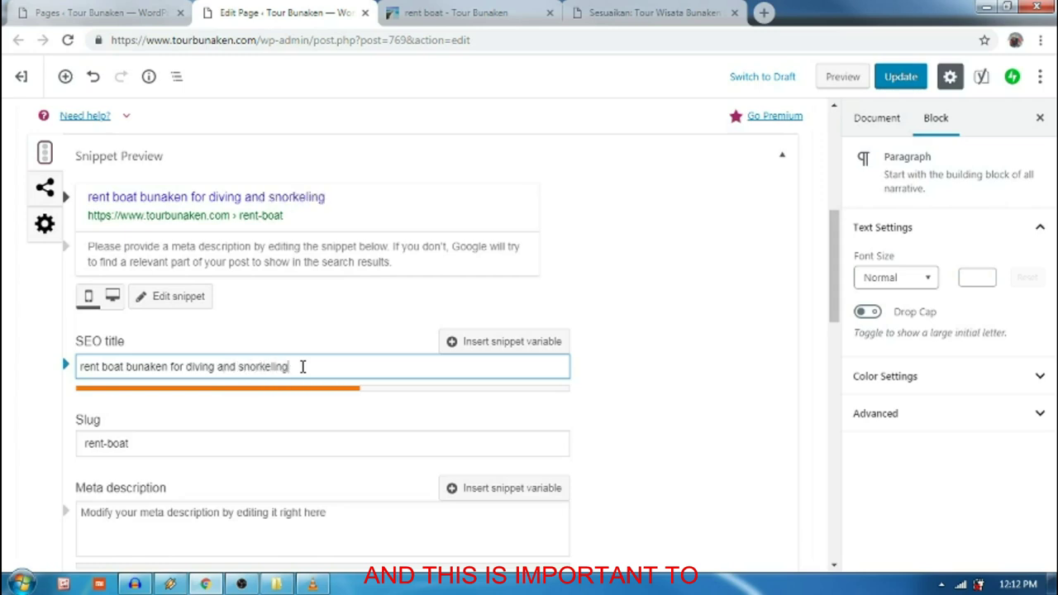
text( with cheap )
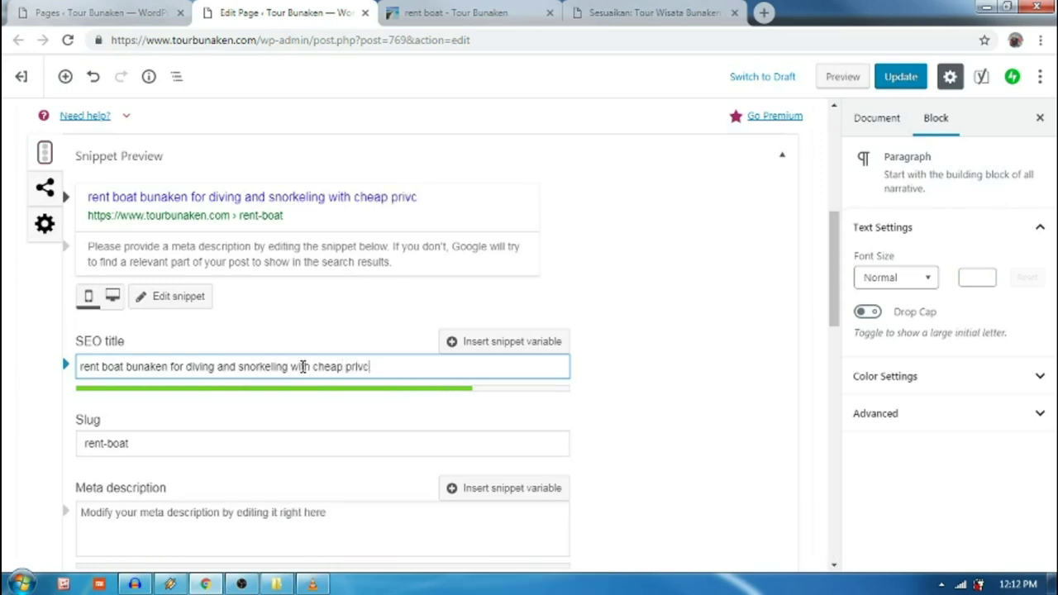
text(price)
click(35, 405)
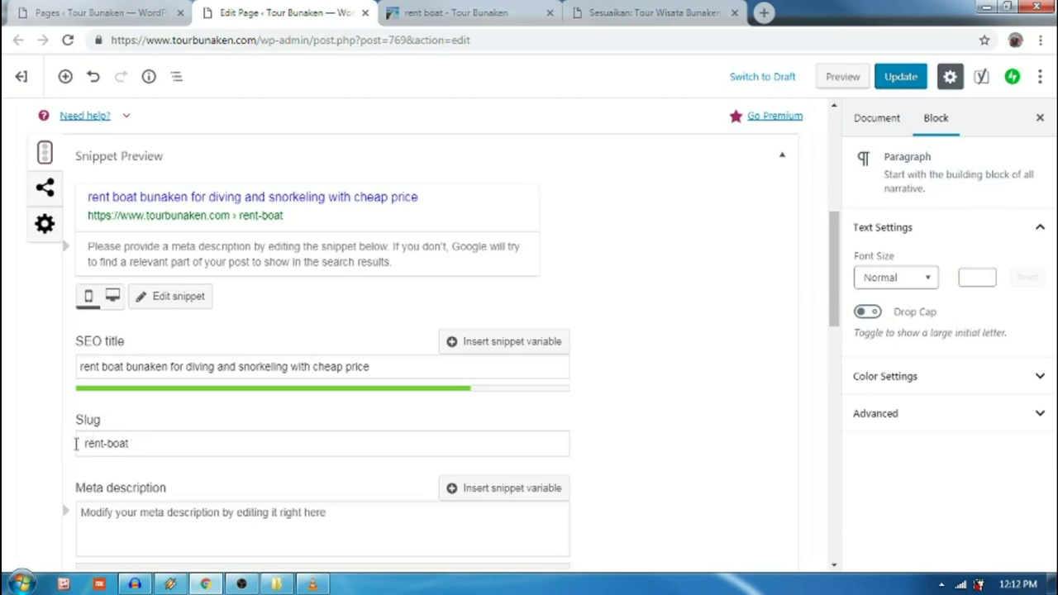
- Begin the meta description with "rent boat bunaken is a choice for alternatif goto bunaken island and we serve to you for best"
click(144, 445)
scroll(144, 444, down, 2)
click(153, 357)
text(rent)
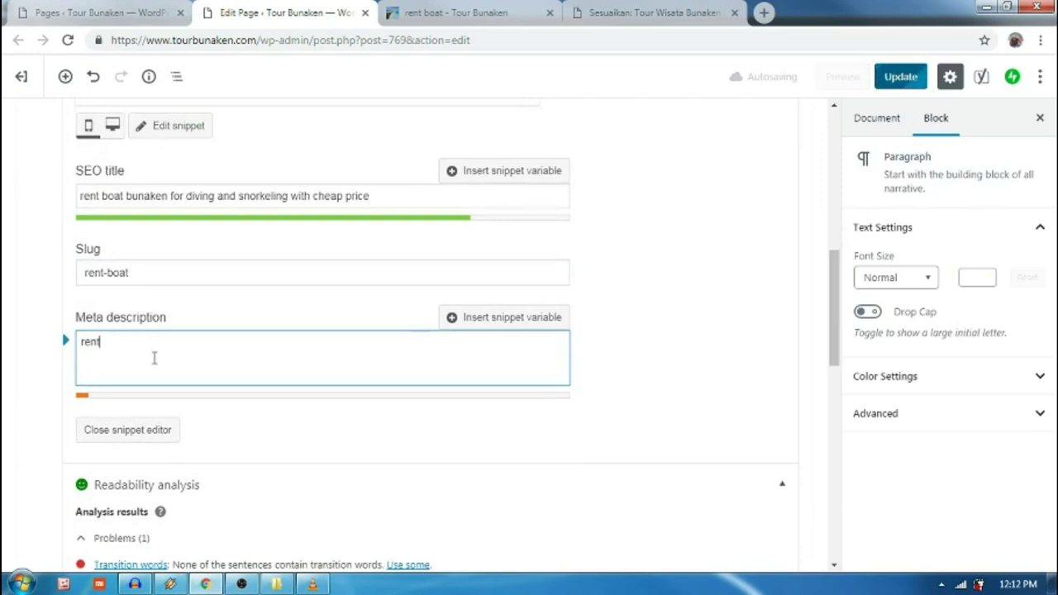
text( boat bunaken is a choice for alternatif)
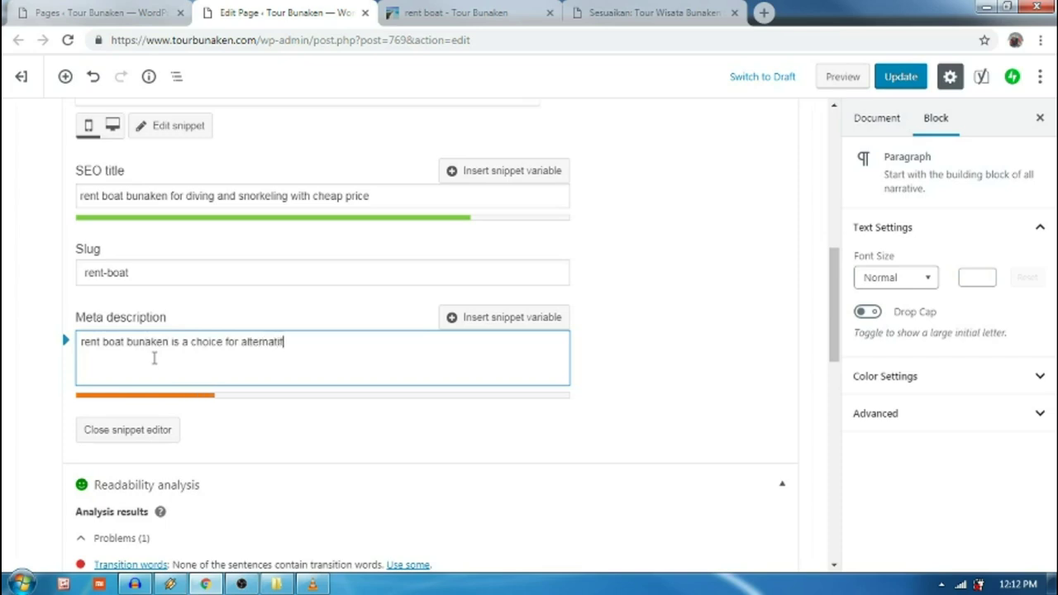
key(BackSpace)
key(BackSpace)
text(goto bun)
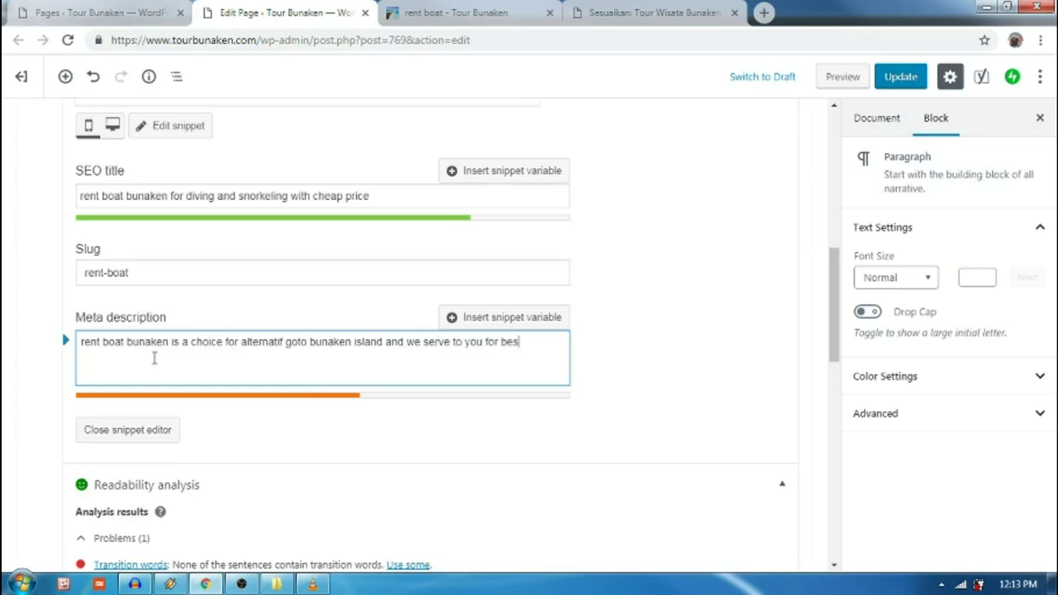
text(t)
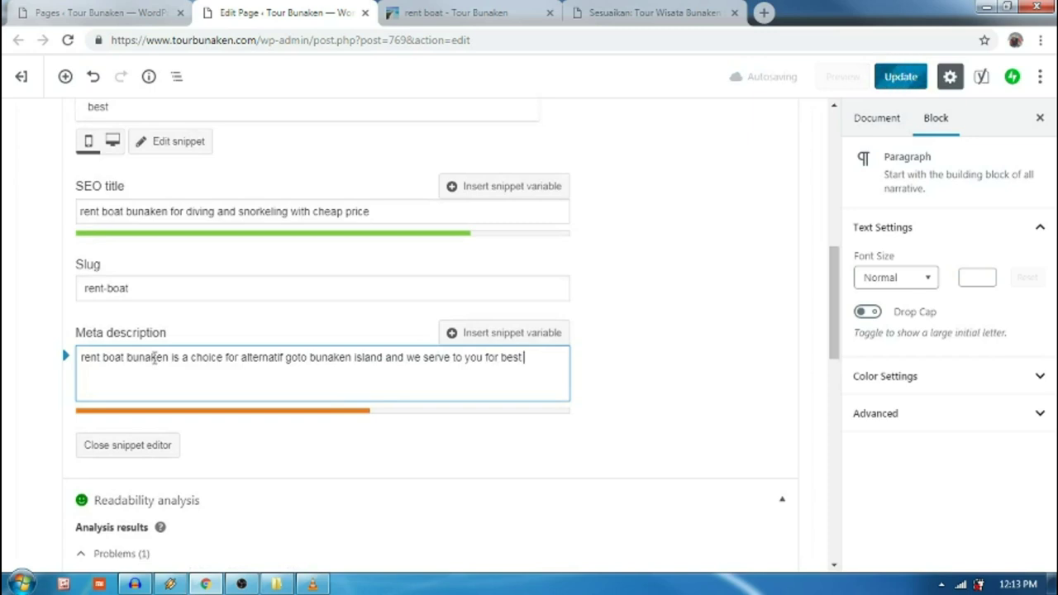
- Complete the meta description with the words "vacation to snorkeling and diving in there"
text( vacation)
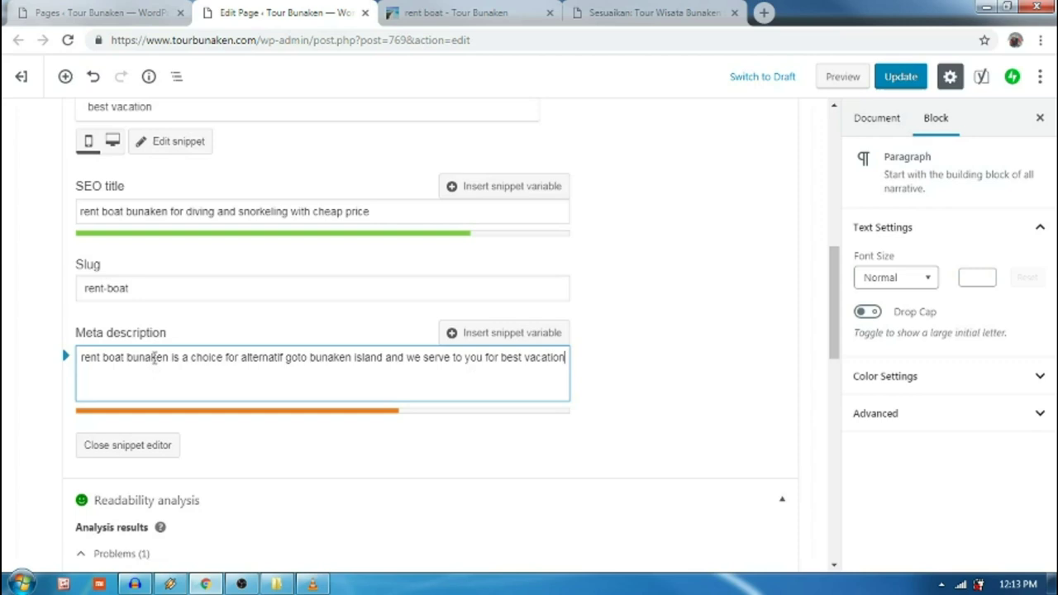
text( to snorkeling and diving )
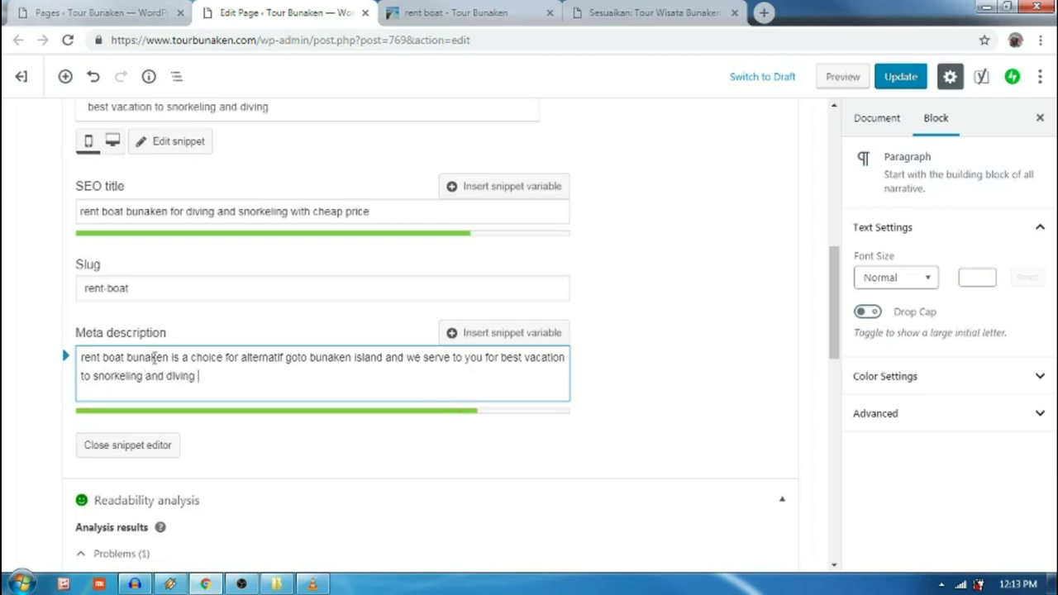
text(in there)
click(261, 439)
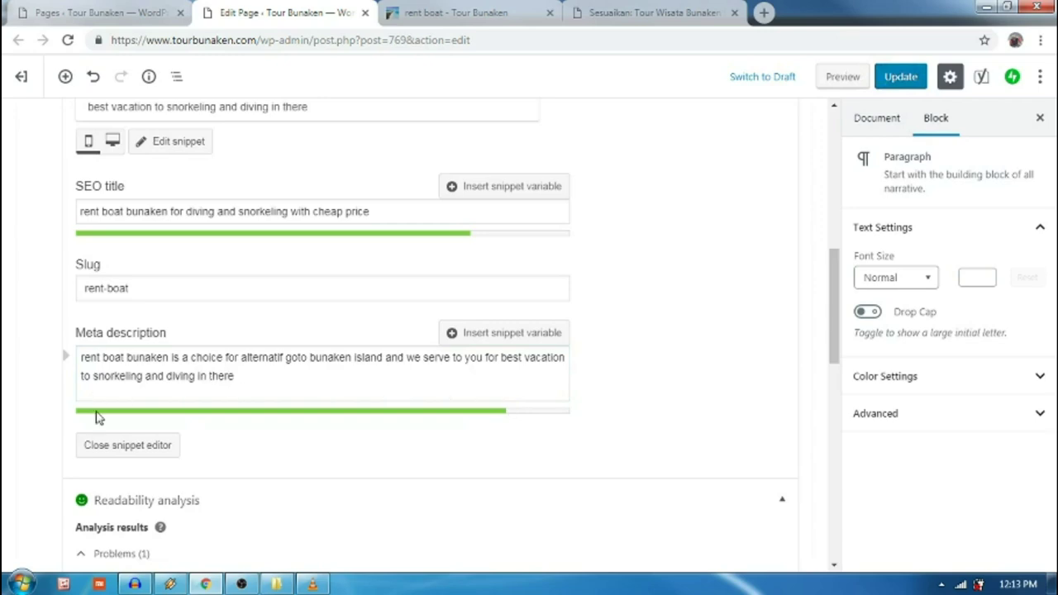
- Examine the readability and SEO analysis results, including the meta description length and SEO title width checks
scroll(347, 351, down, 3)
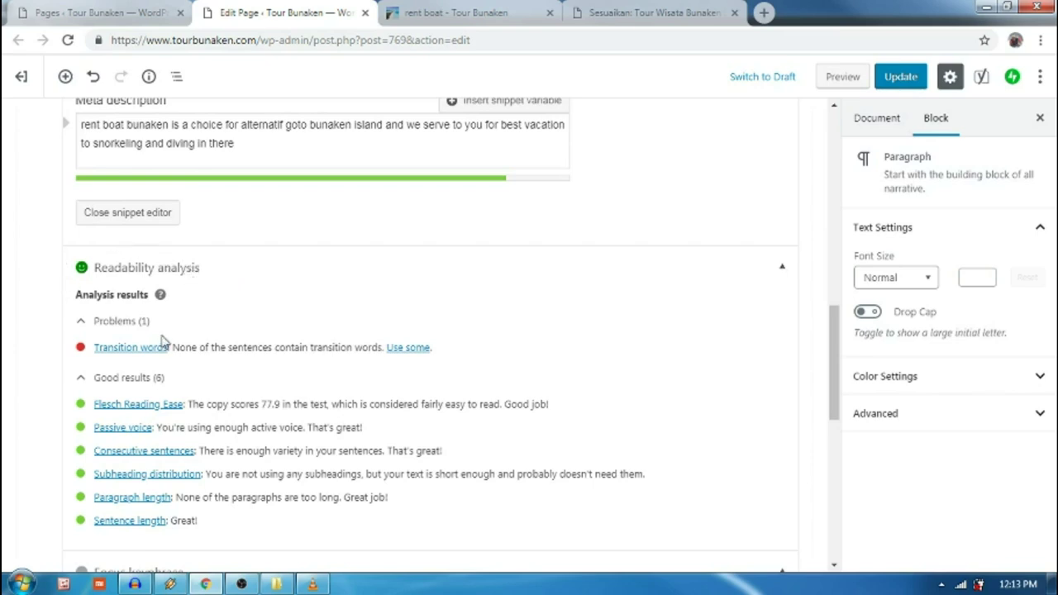
scroll(178, 390, down, 1)
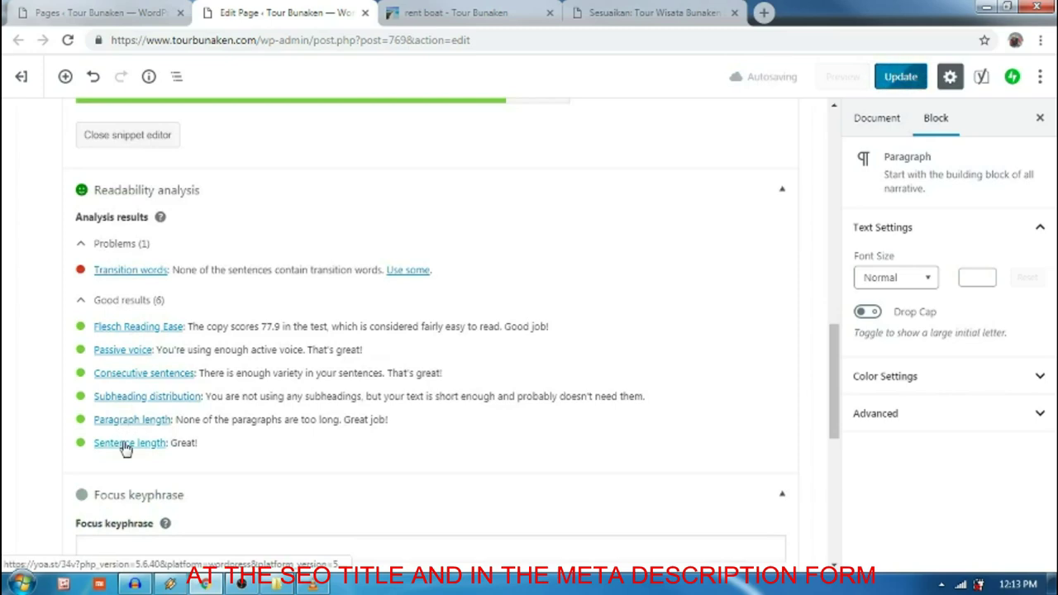
scroll(123, 446, down, 2)
scroll(156, 392, down, 2)
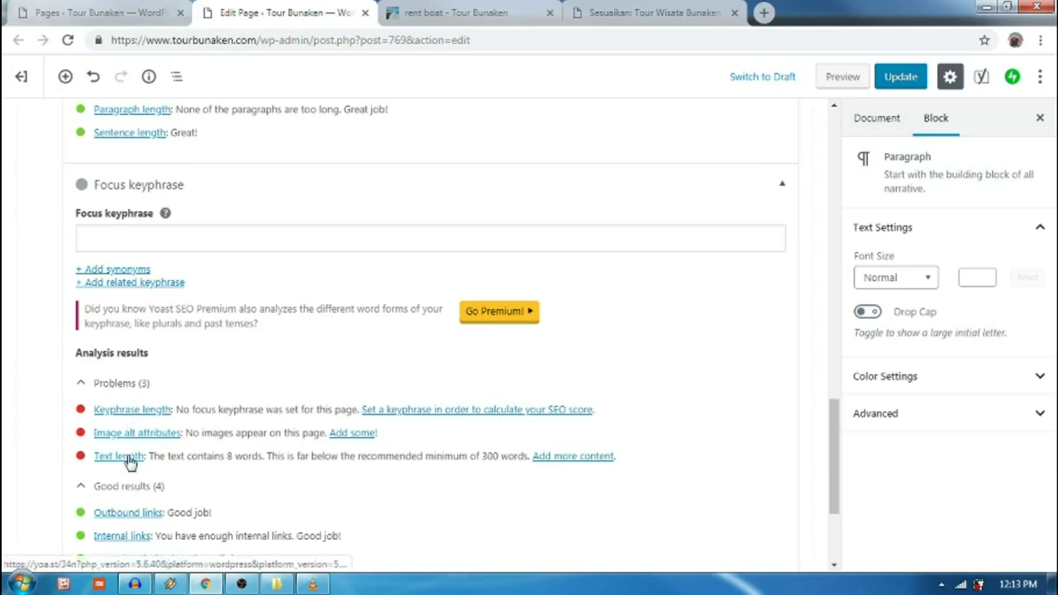
scroll(128, 459, down, 2)
scroll(132, 416, down, 1)
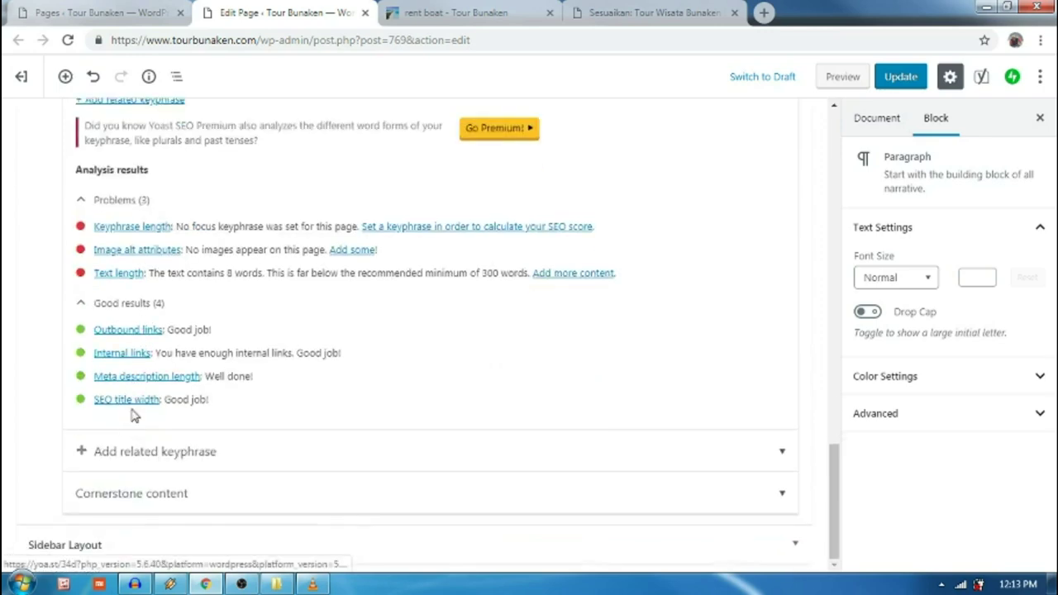
scroll(133, 415, up, 2)
scroll(132, 413, down, 2)
scroll(134, 407, up, 2)
- Set the page's focus keyphrase to "rent boat" and check the updated SEO analysis problems and good results
click(148, 211)
scroll(284, 235, up, 2)
scroll(283, 235, up, 4)
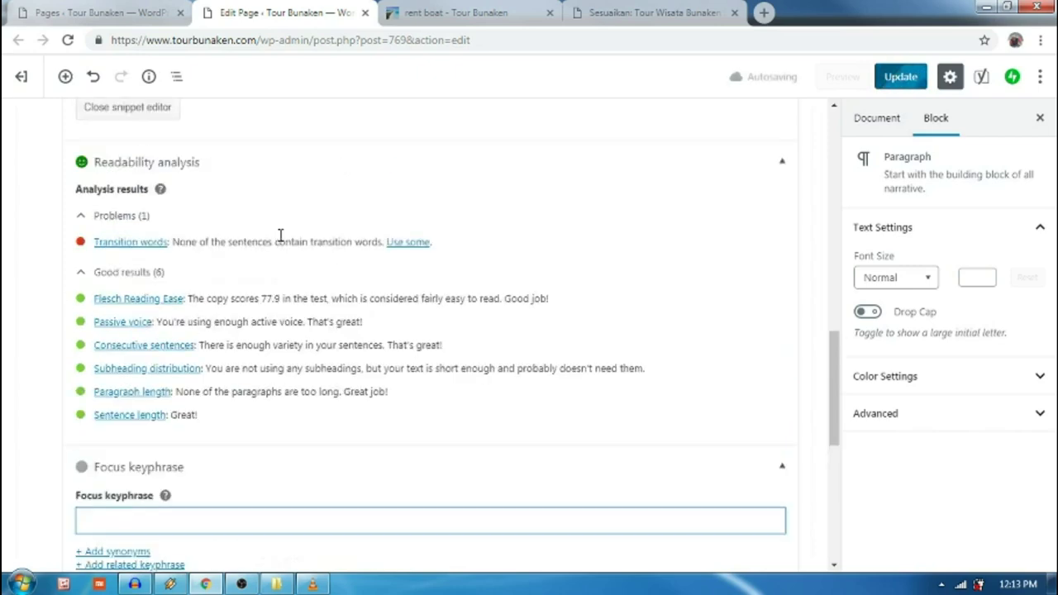
scroll(191, 291, down, 4)
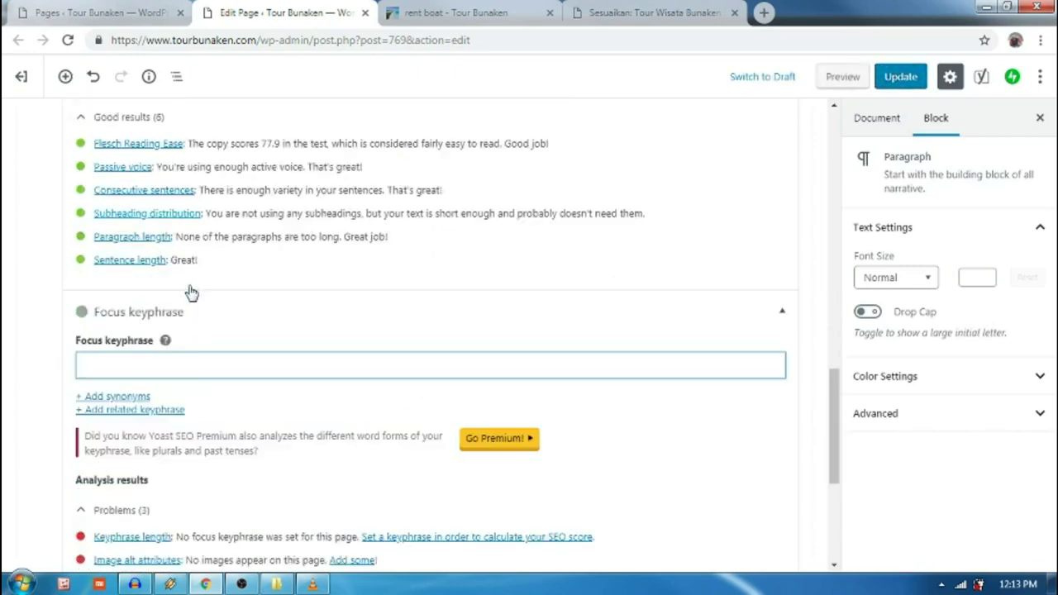
text(rent boat)
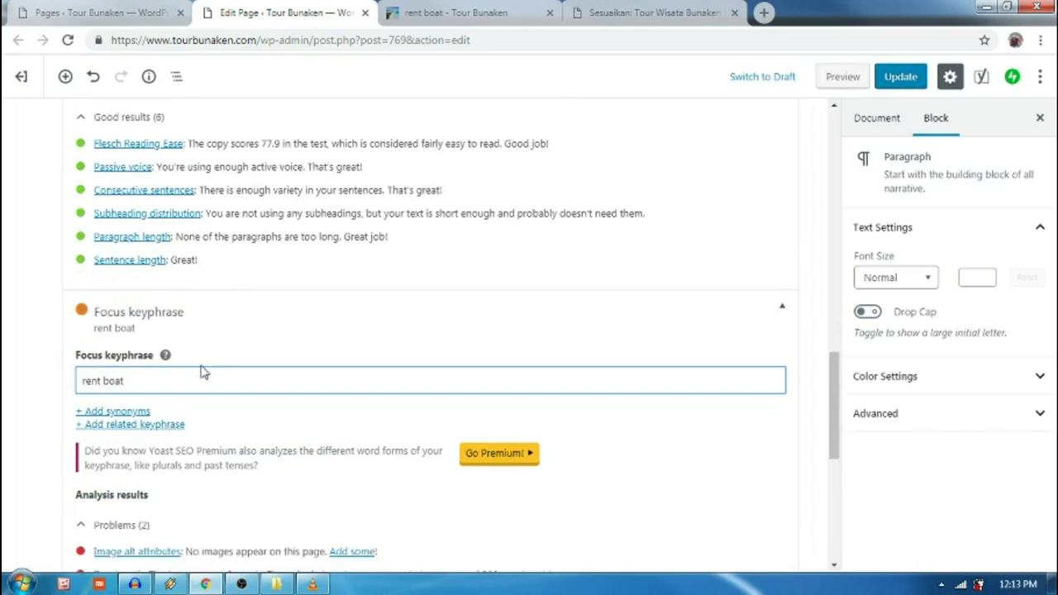
scroll(153, 382, down, 2)
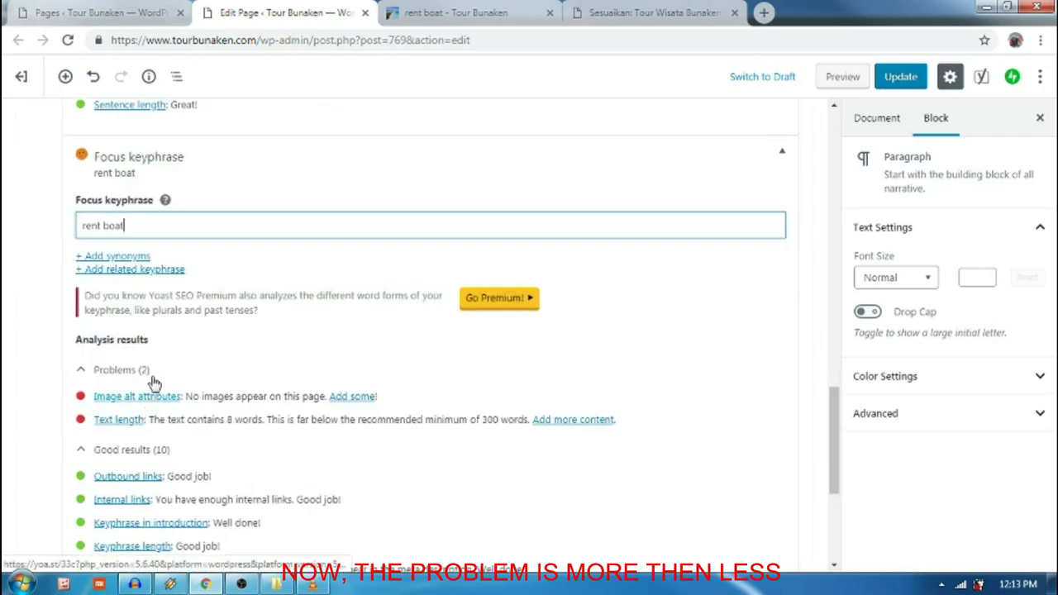
scroll(116, 422, down, 2)
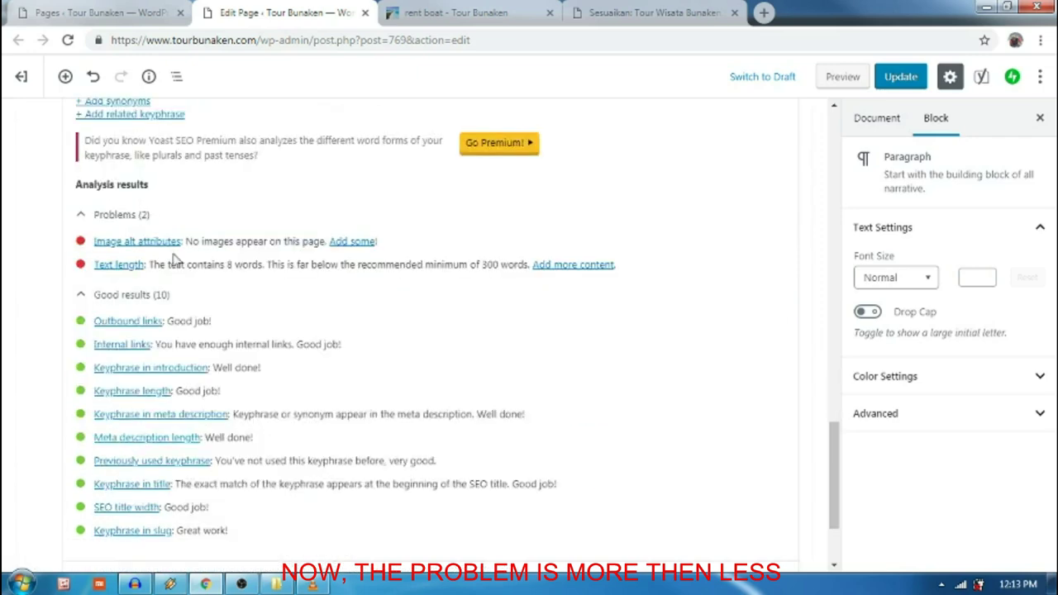
- Start setting a featured image for the page and select the reef photo GOPR4385.jpg from the media library
scroll(524, 366, up, 3)
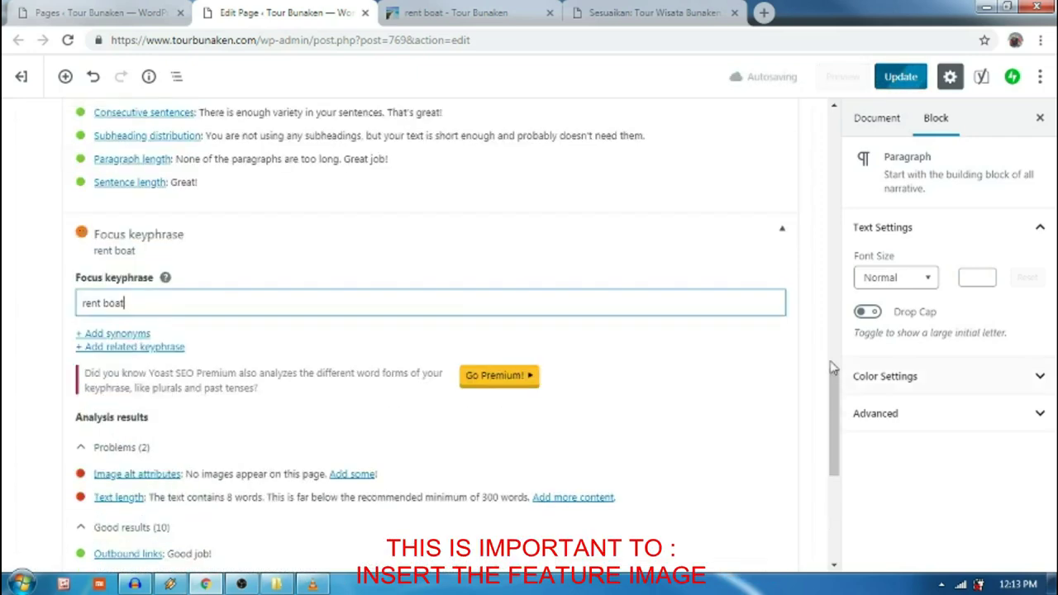
click(877, 124)
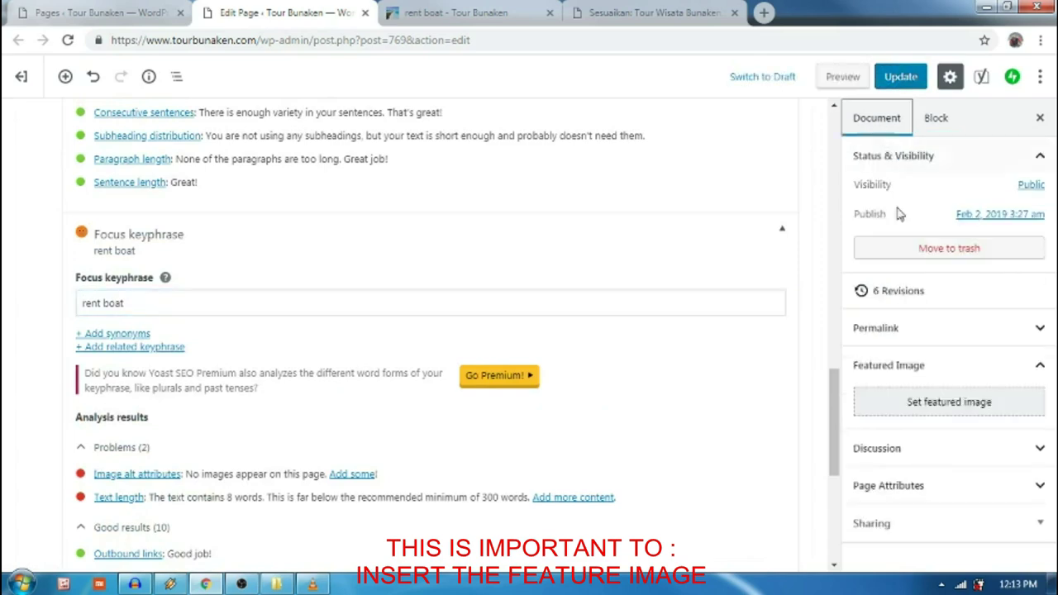
click(935, 408)
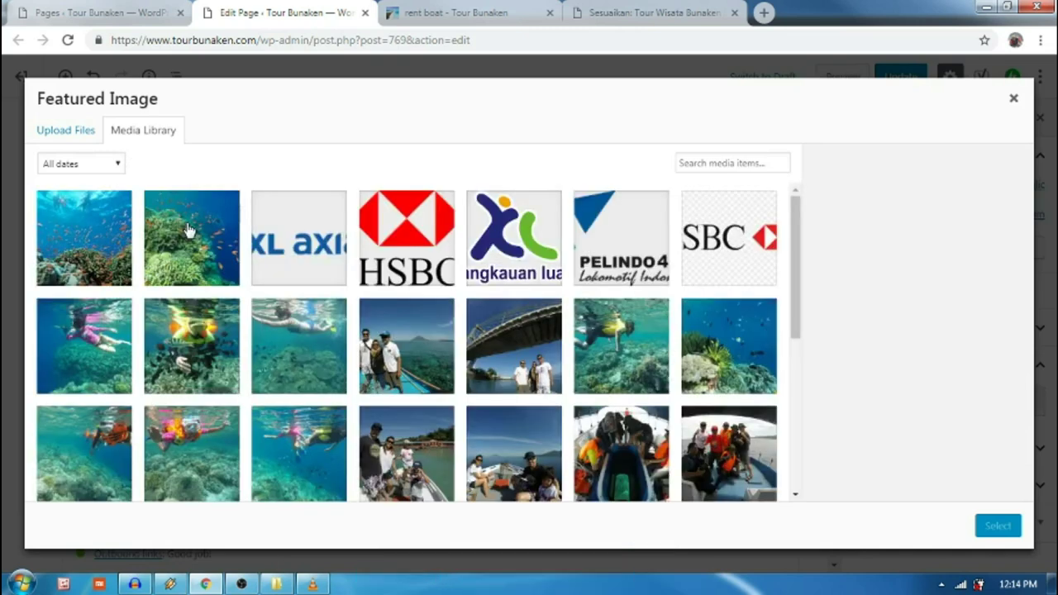
click(109, 248)
- Set the title and caption of the selected reef photo to "rent boat bunaken"
drag(961, 350, 882, 351)
text(ren)
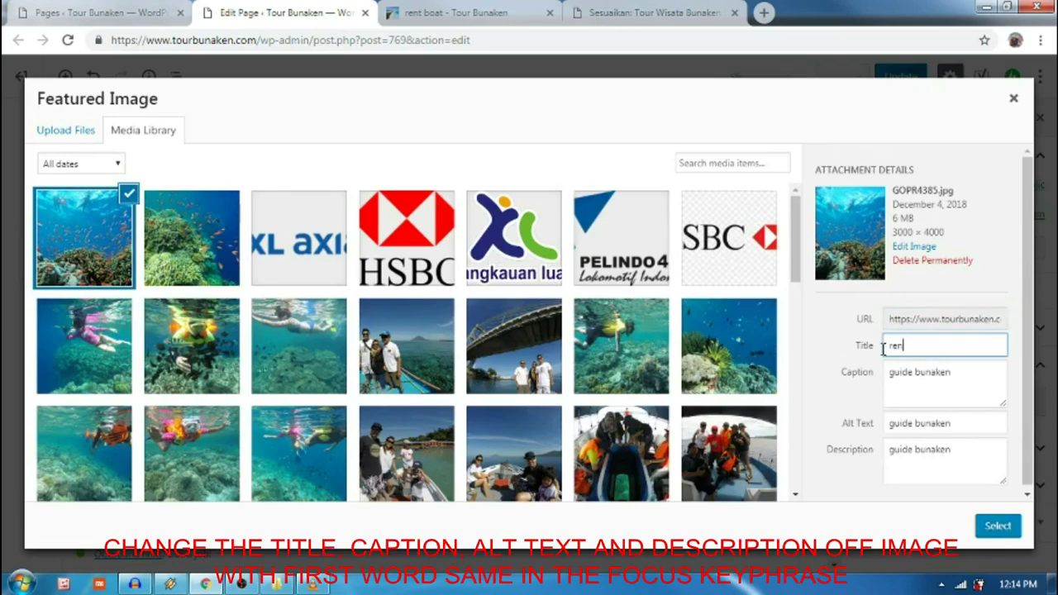
text(t boat bunaken)
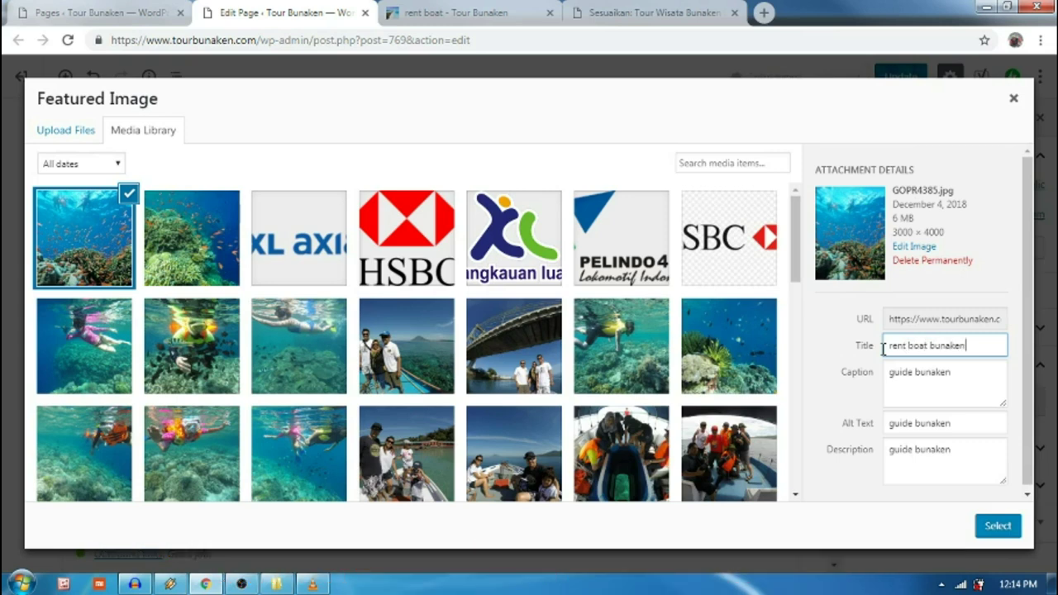
drag(976, 346, 874, 352)
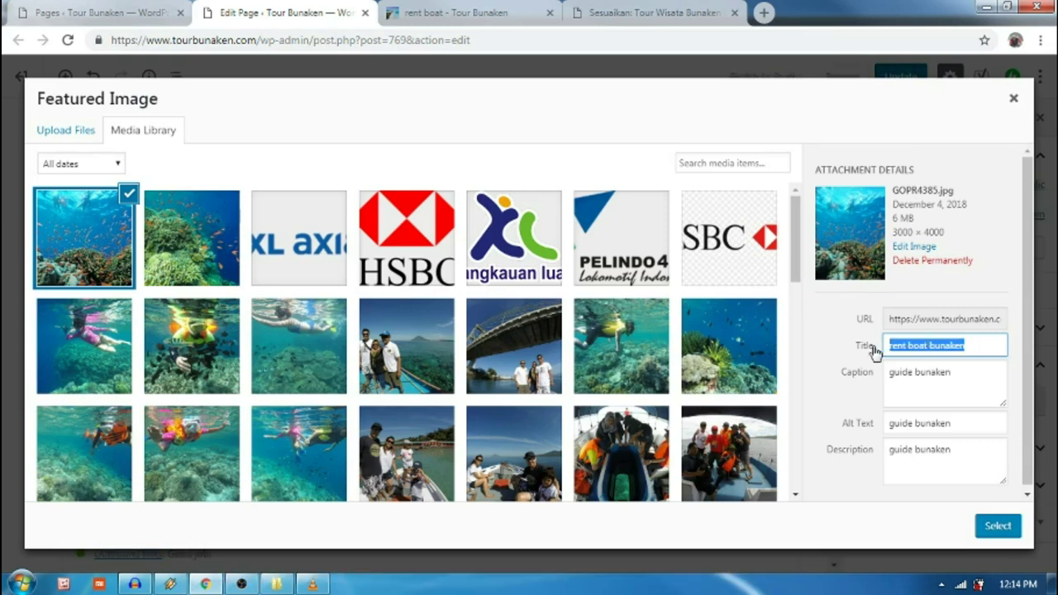
right_click(921, 345)
click(827, 373)
drag(963, 378, 860, 382)
right_click(861, 381)
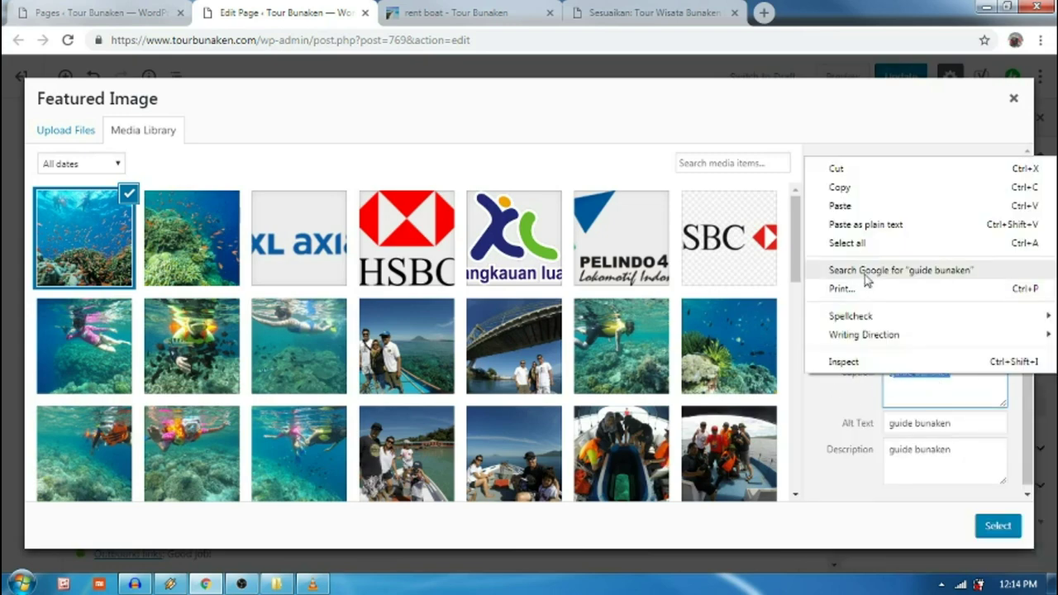
click(841, 206)
- Set the photo's alt text and description to "rent boat bunaken" and assign it as the featured image
drag(954, 424, 897, 423)
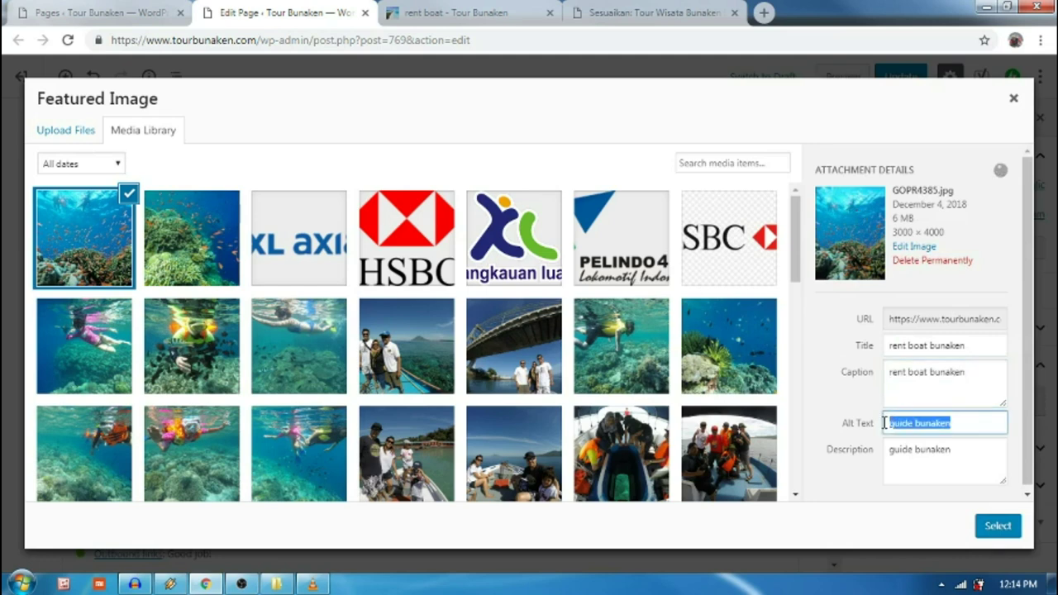
right_click(896, 423)
click(862, 253)
drag(966, 451, 891, 451)
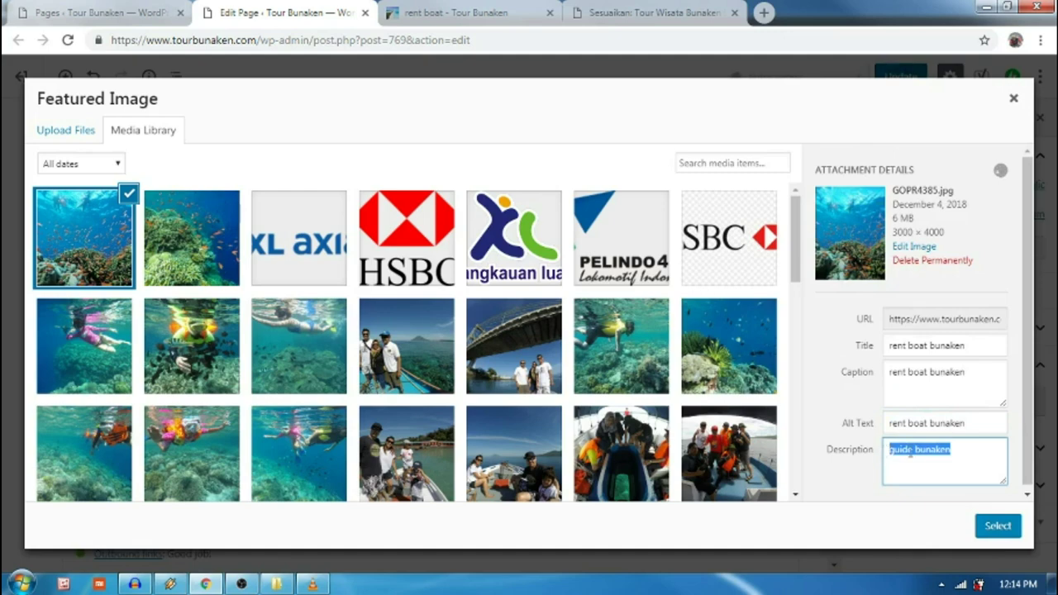
right_click(911, 452)
click(865, 282)
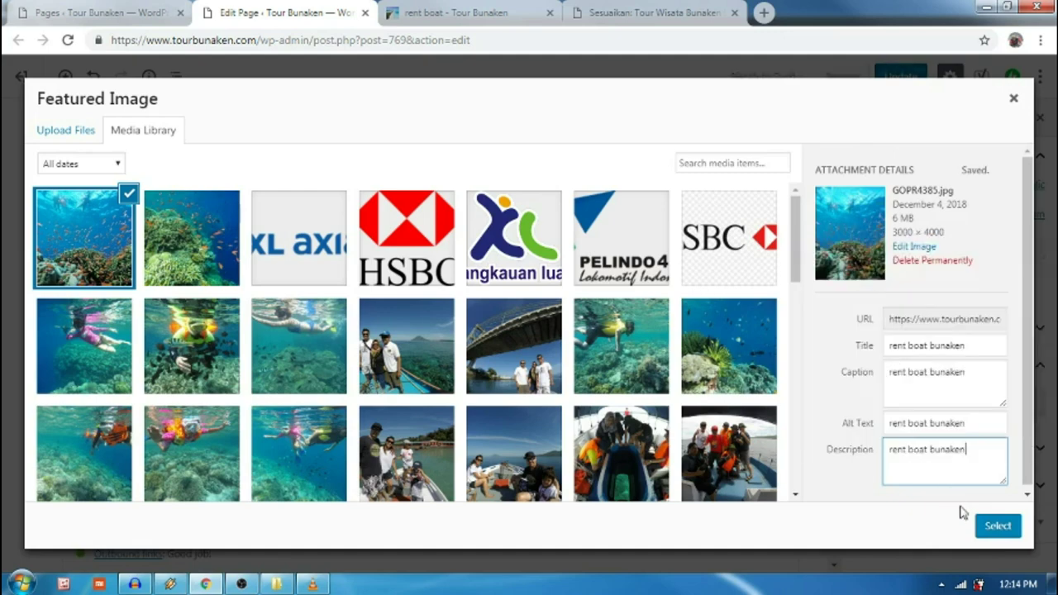
click(996, 527)
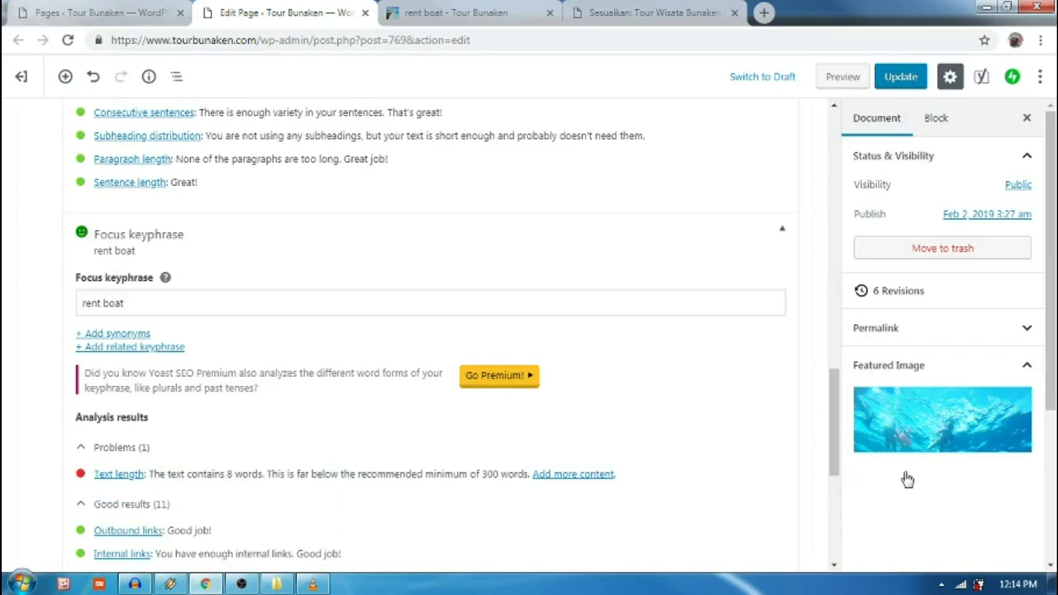
- Review the focus keyphrase and readability analysis results, and collapse both analysis sections
scroll(775, 407, down, 2)
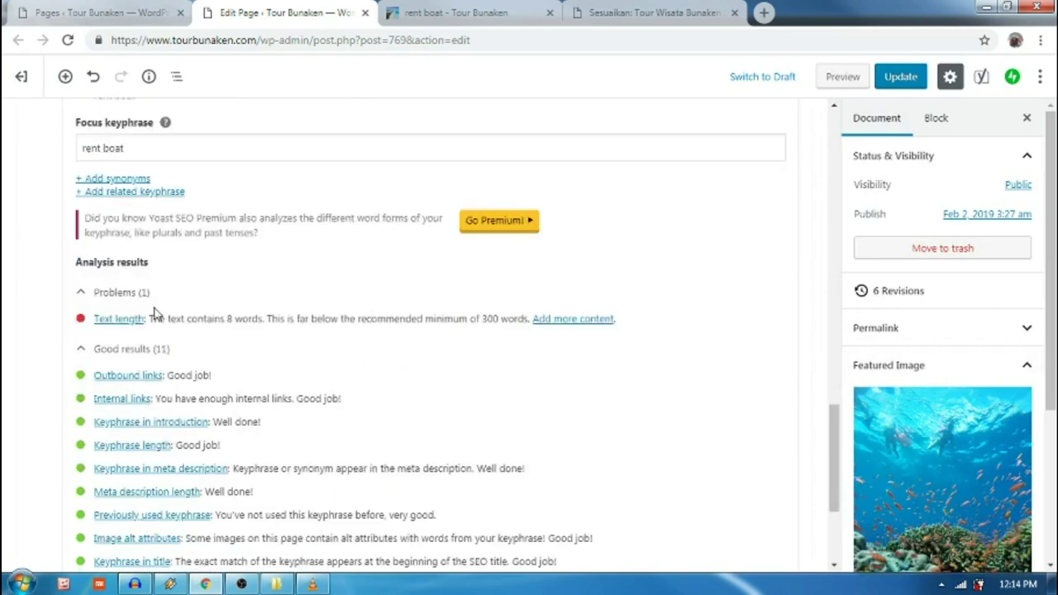
scroll(114, 353, down, 2)
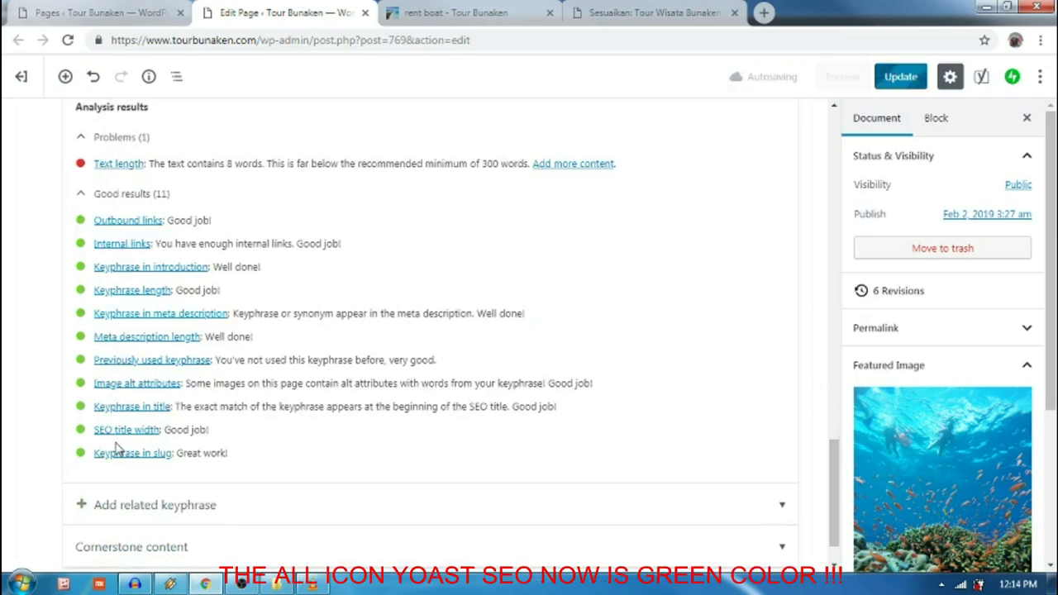
scroll(114, 430, up, 3)
scroll(114, 431, up, 2)
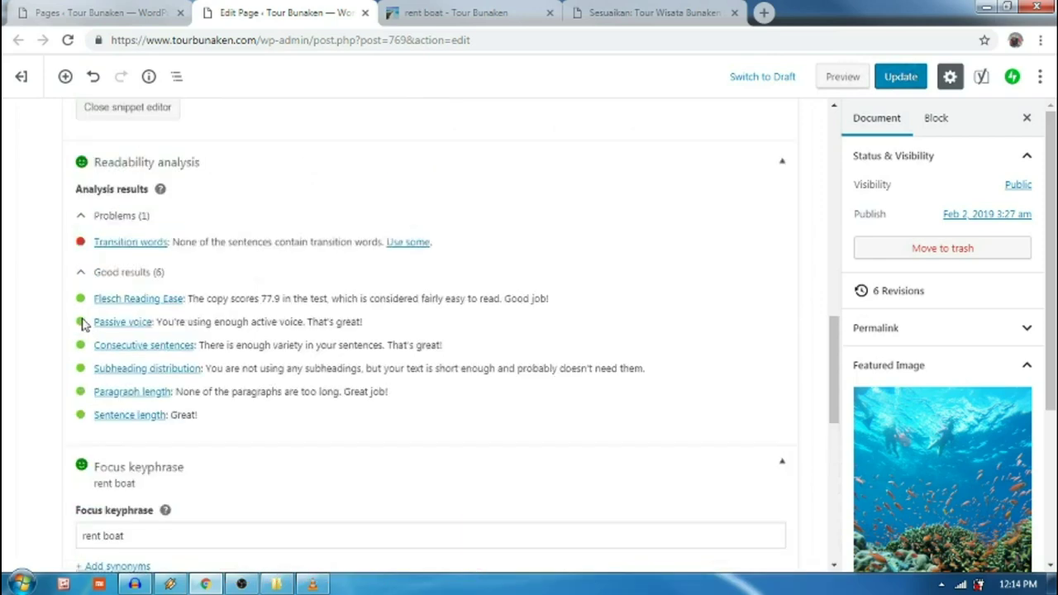
scroll(81, 328, up, 2)
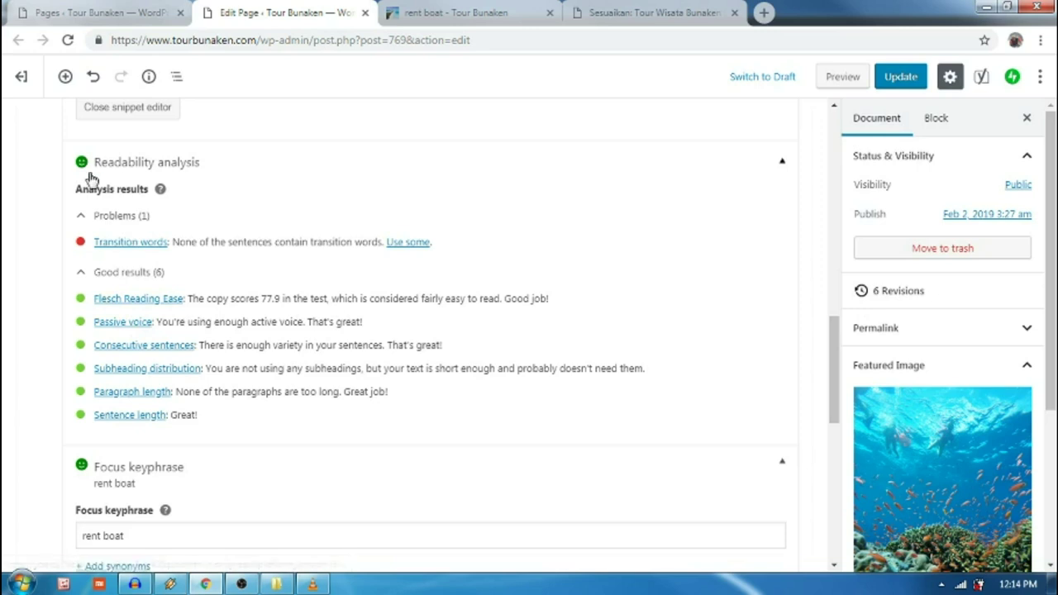
click(782, 163)
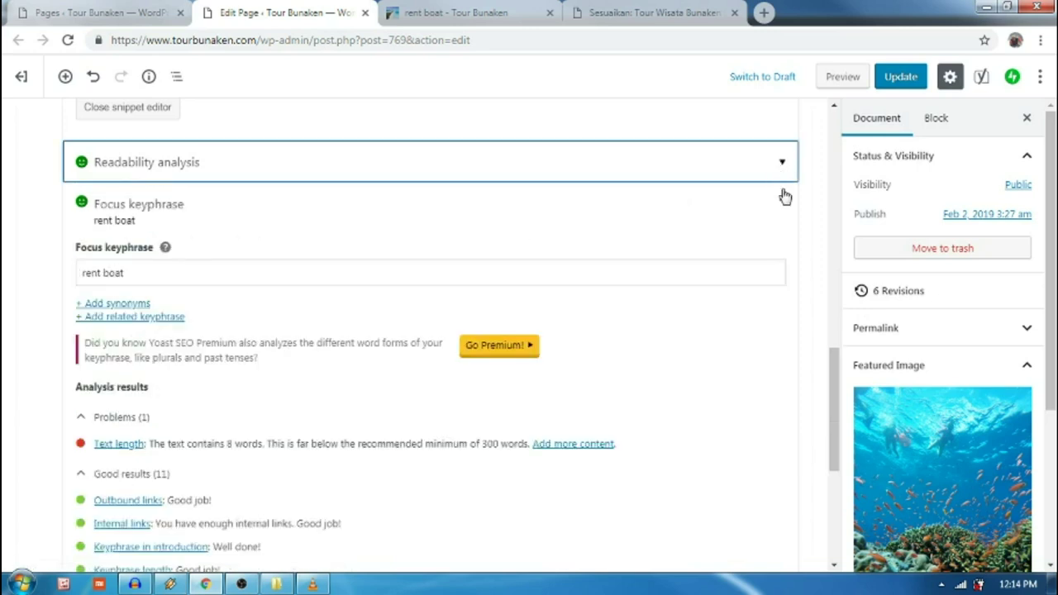
click(782, 205)
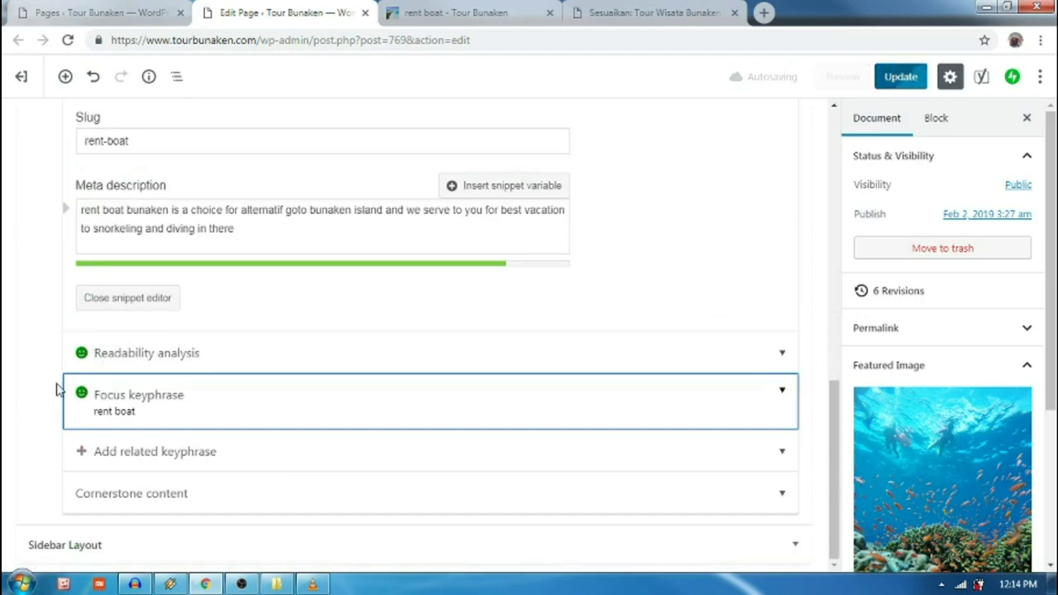
- Update the rent boat page and check its Yoast snippet preview, SEO title and meta description
scroll(75, 380, up, 4)
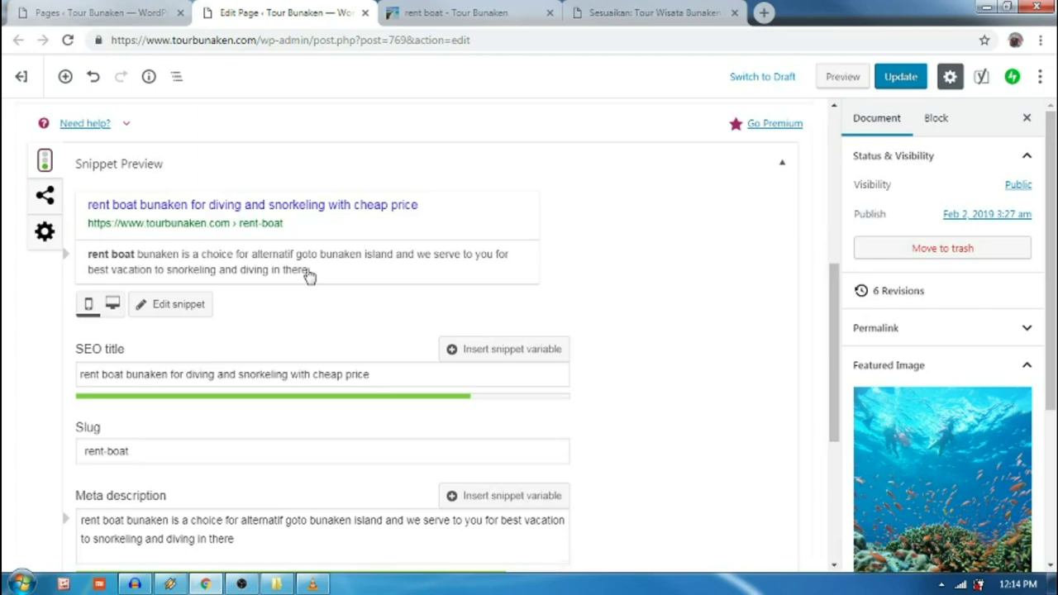
scroll(362, 253, up, 5)
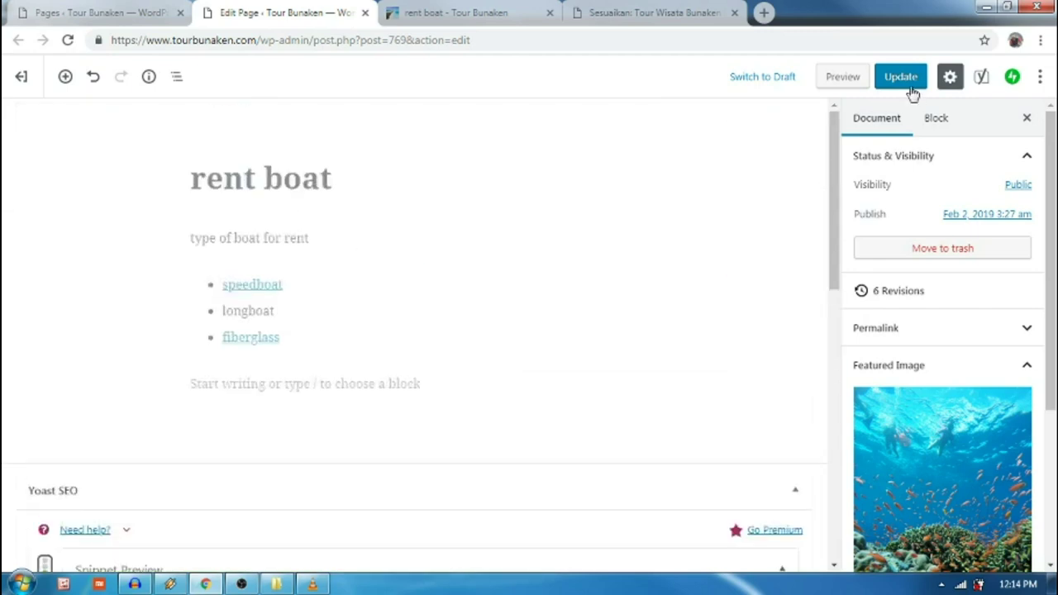
click(903, 78)
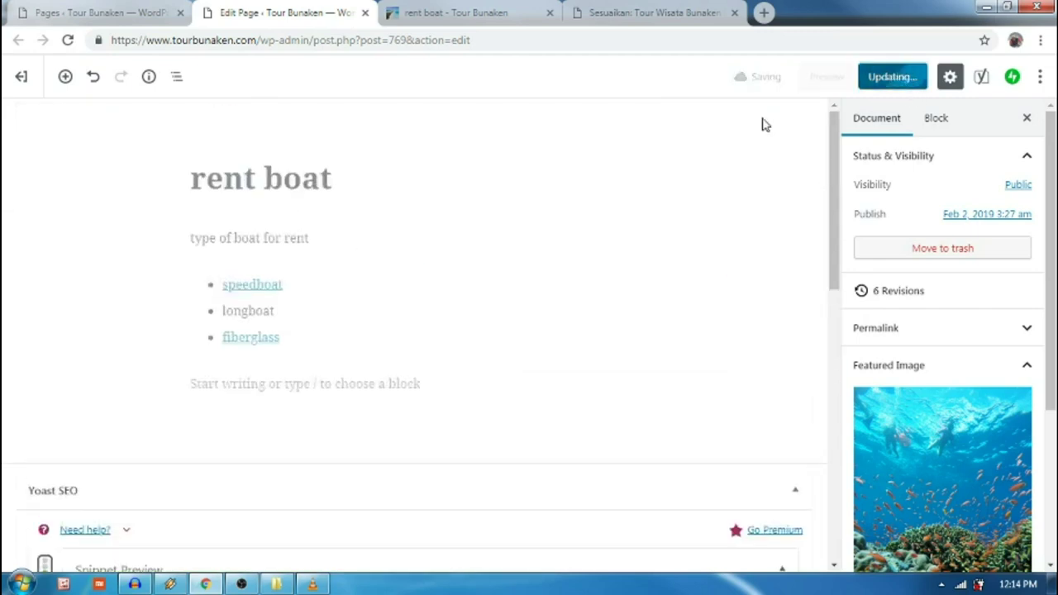
click(491, 13)
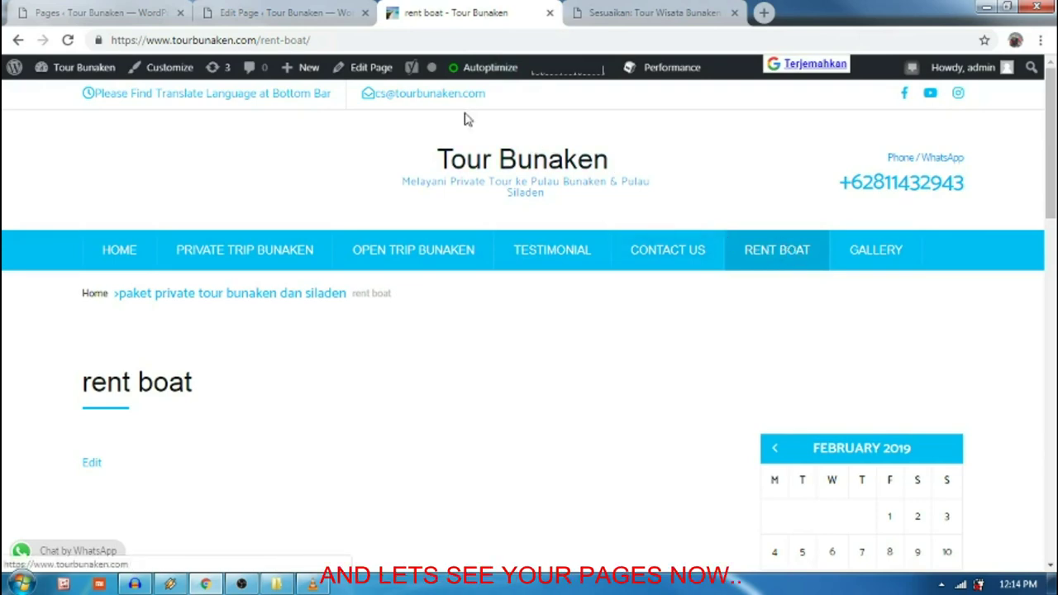
click(345, 21)
scroll(744, 190, down, 1)
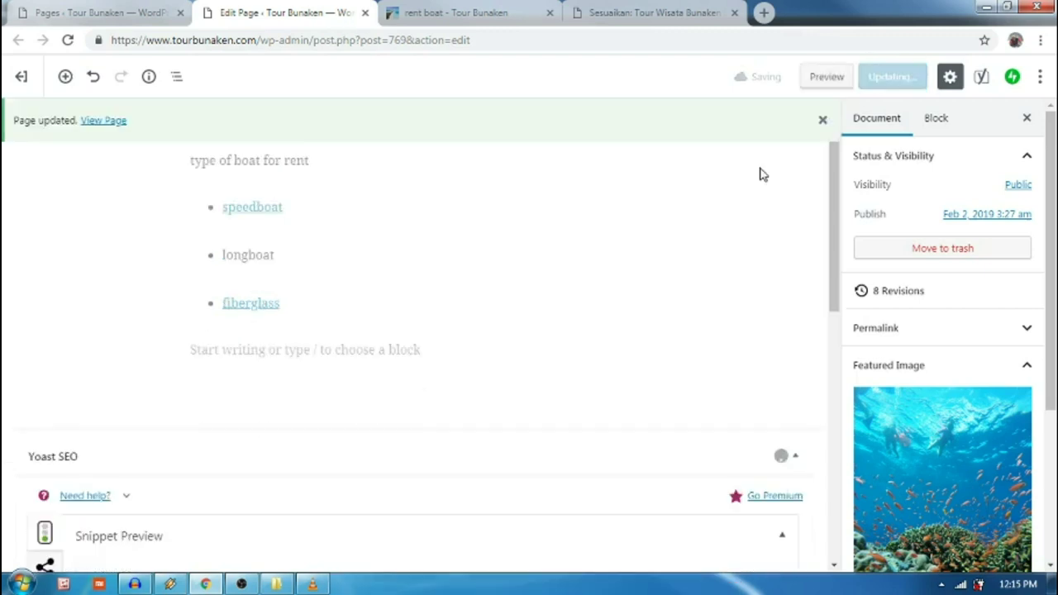
scroll(466, 305, down, 5)
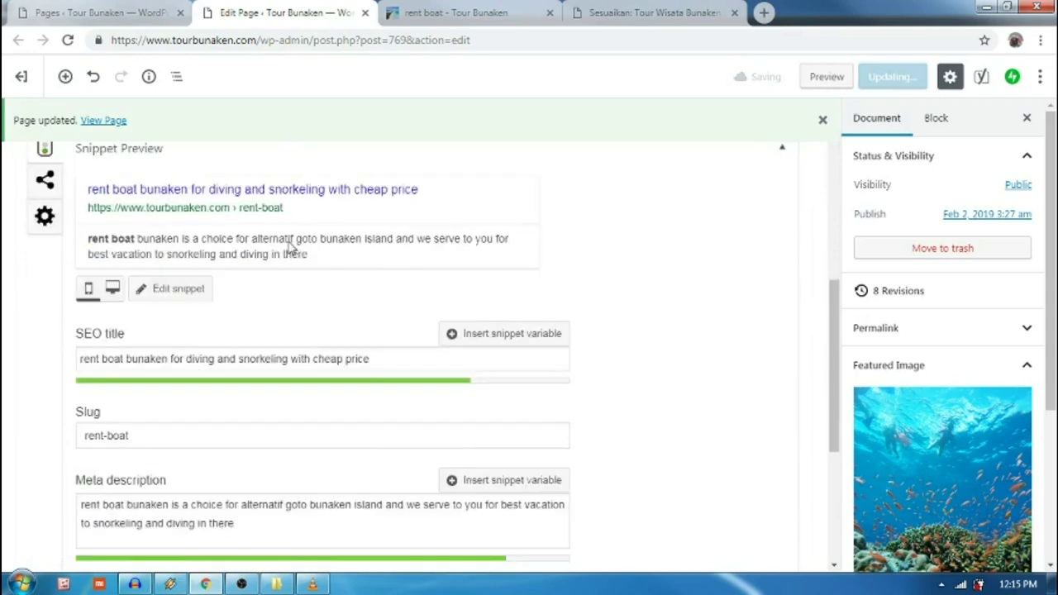
scroll(284, 345, down, 2)
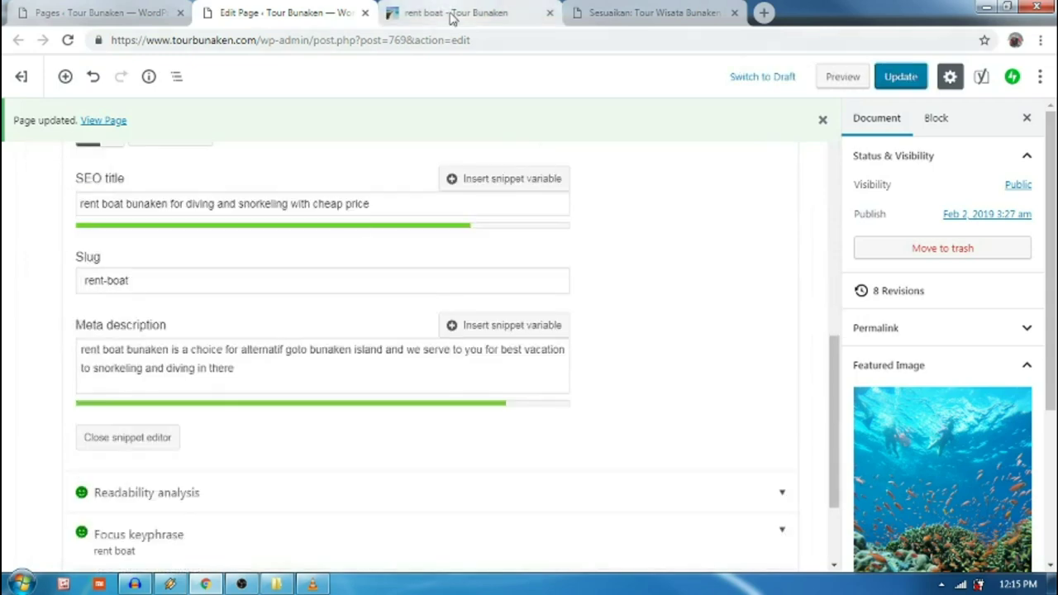
- Reload the live rent boat page and examine its featured image, boat type list and Yoast score indicator
click(450, 15)
click(68, 41)
mouse_move(411, 67)
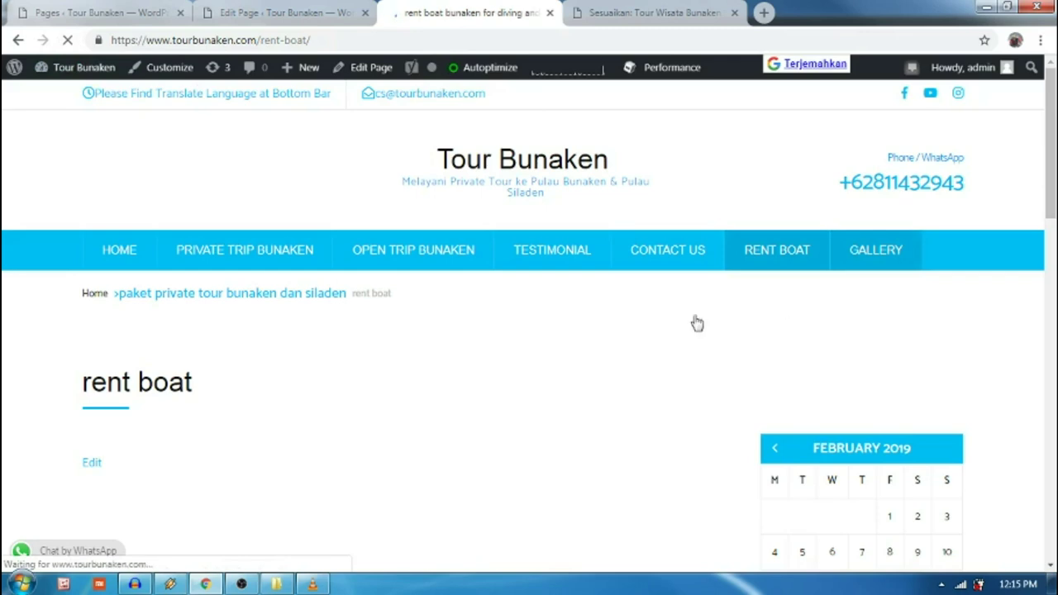
scroll(582, 340, down, 3)
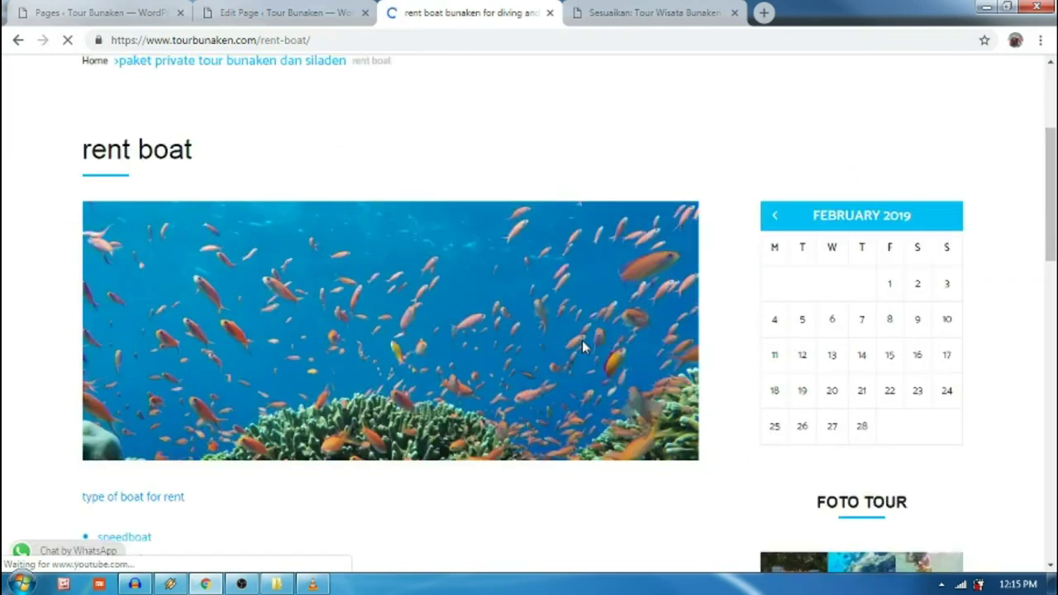
scroll(582, 340, down, 2)
scroll(584, 348, down, 2)
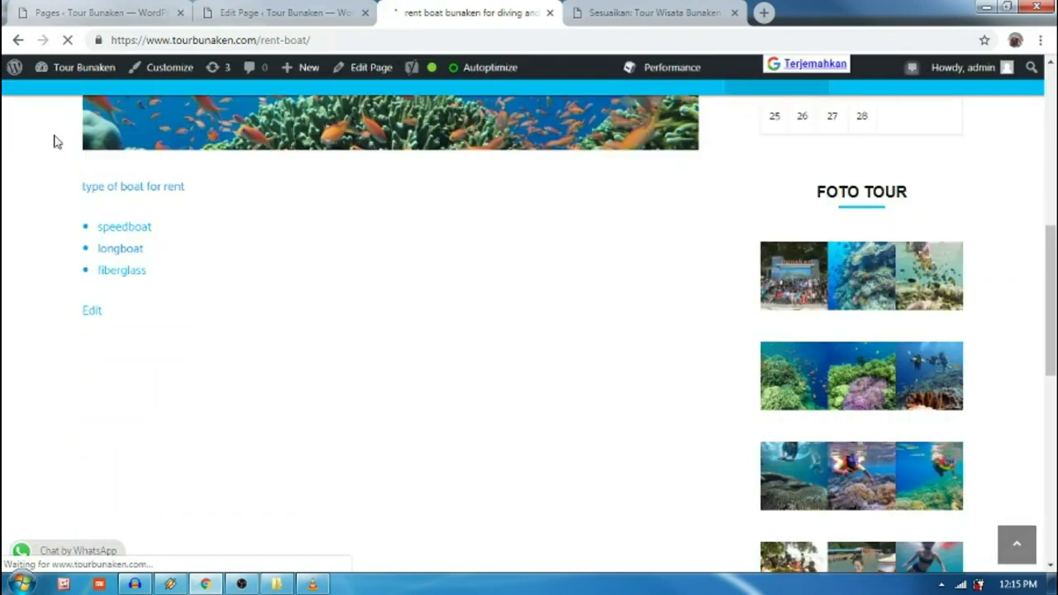
scroll(238, 355, down, 4)
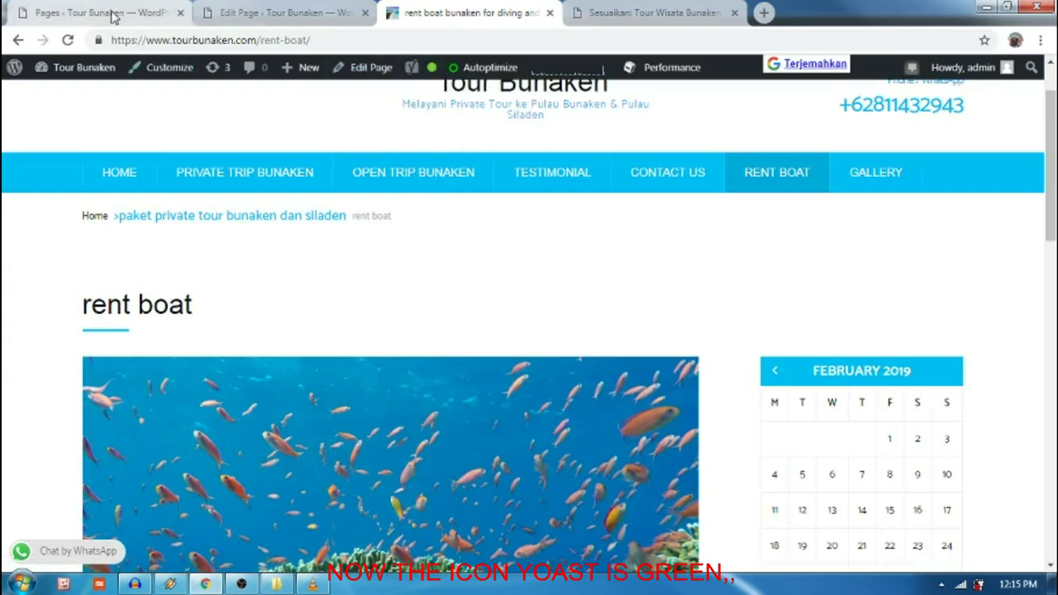
- Refresh the Pages list and check the SEO and readability scores of the rent boat page
click(140, 12)
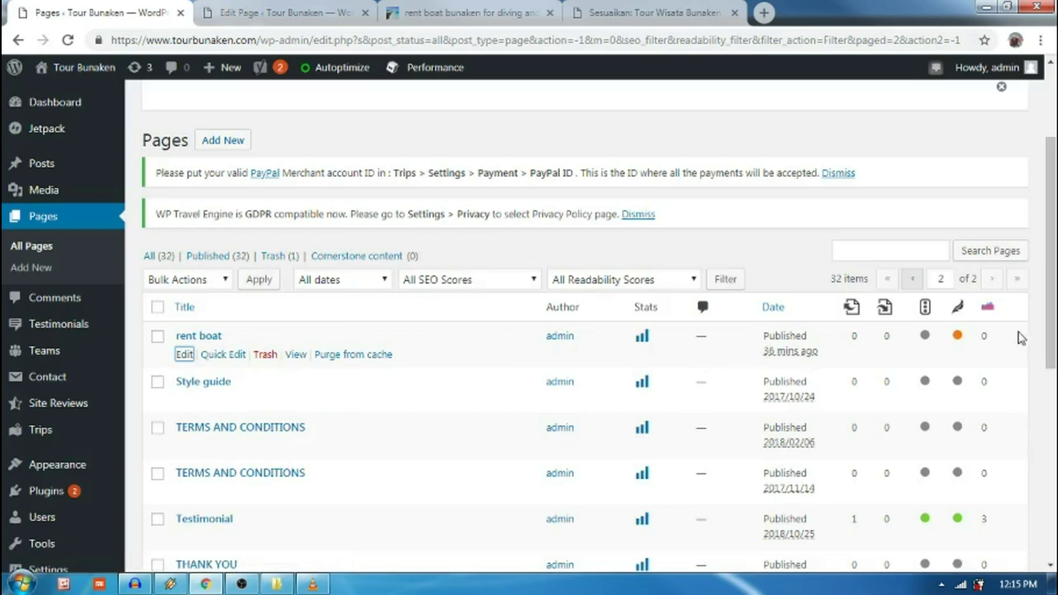
click(78, 67)
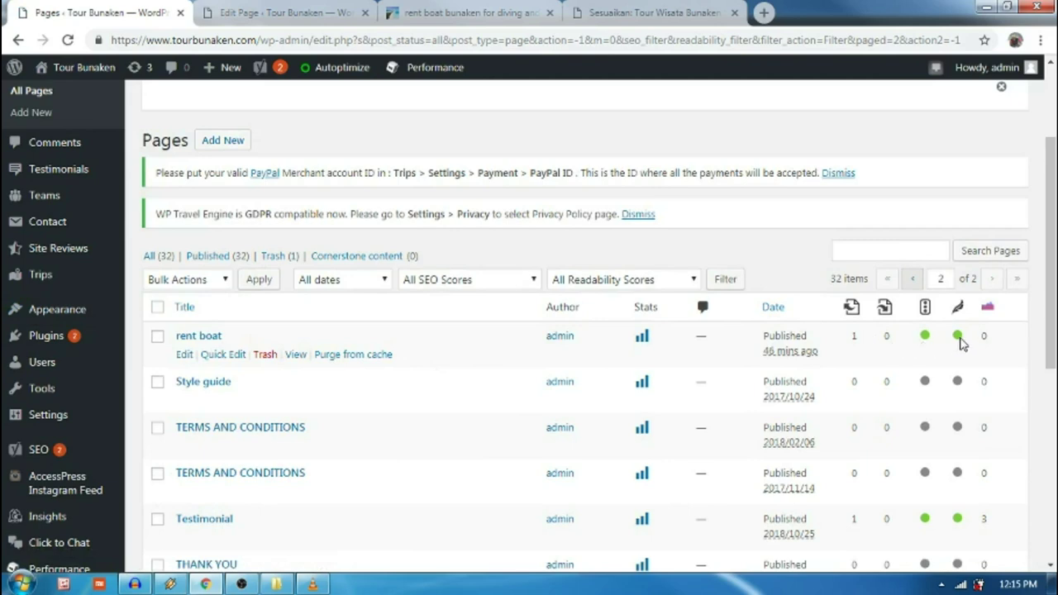
click(319, 15)
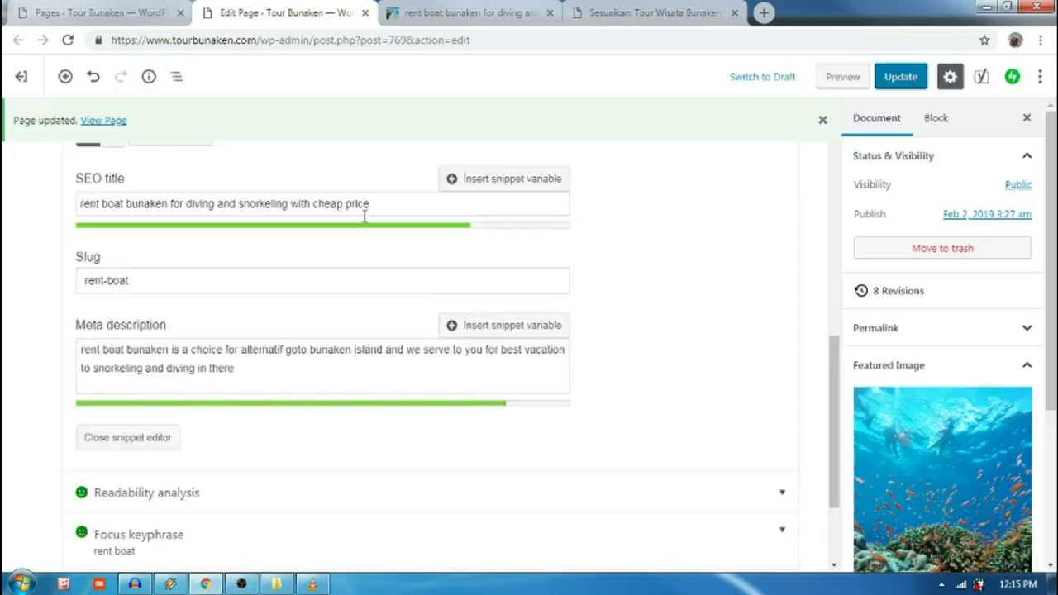
scroll(363, 216, down, 3)
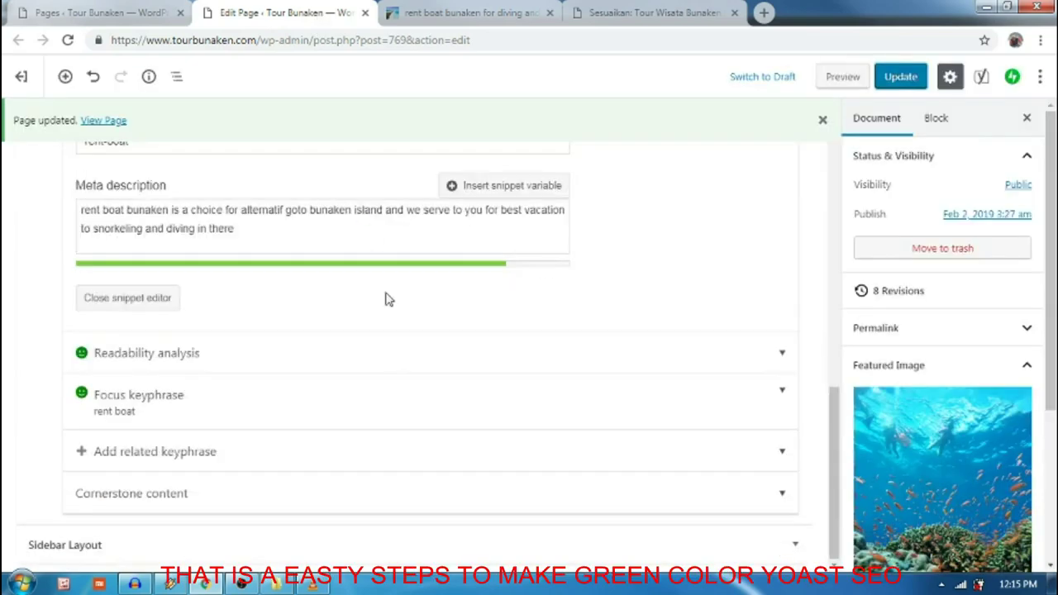
scroll(544, 450, up, 8)
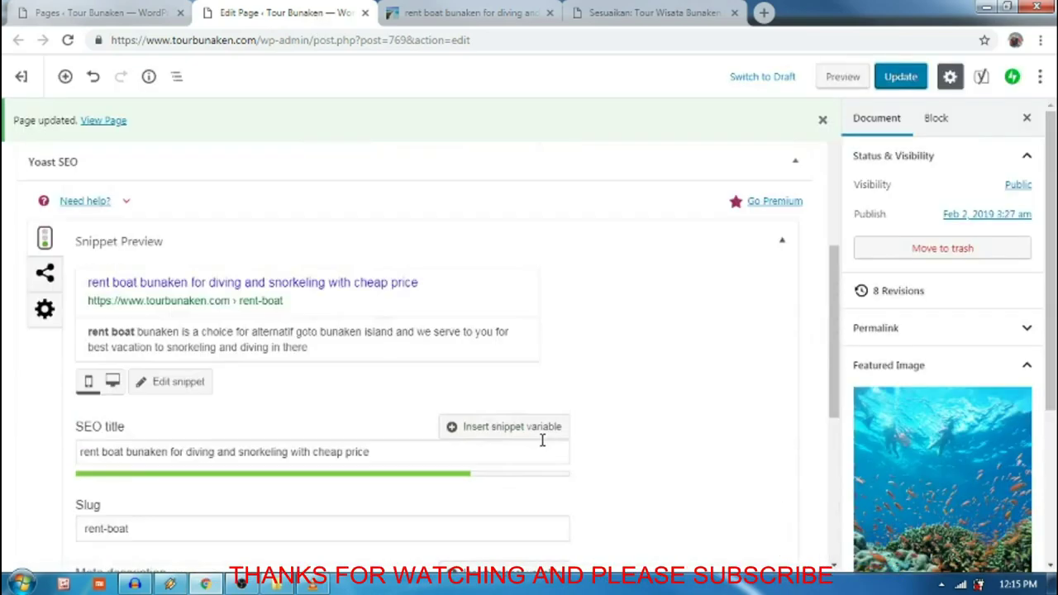
scroll(540, 443, up, 5)
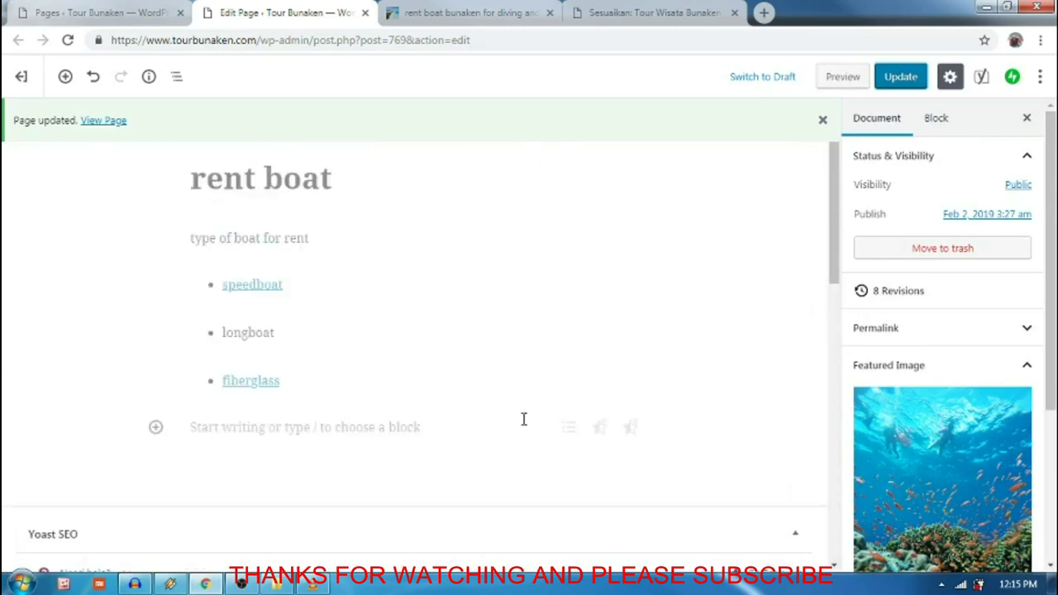
click(251, 584)
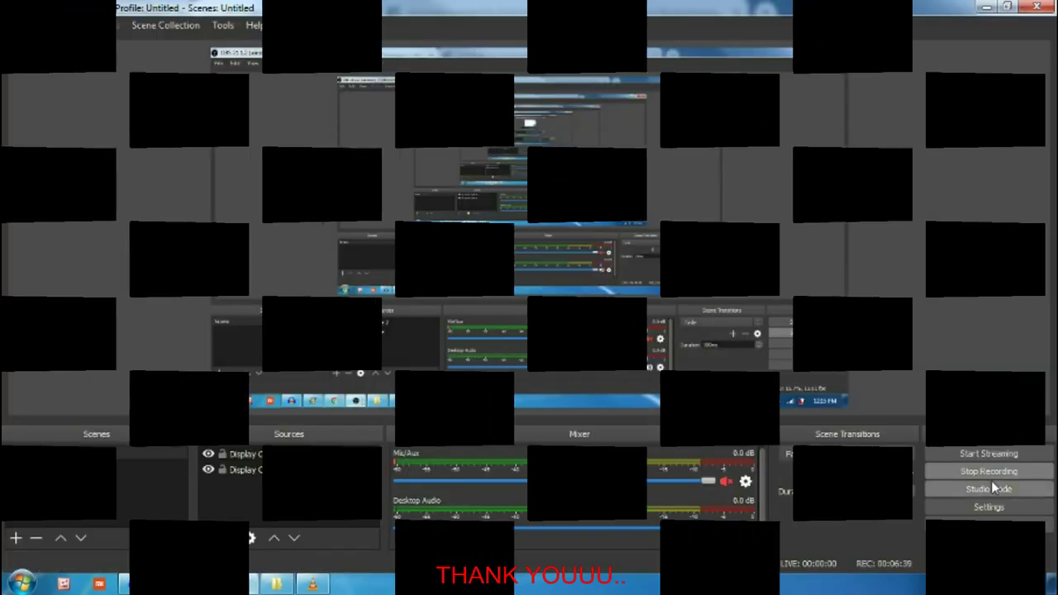